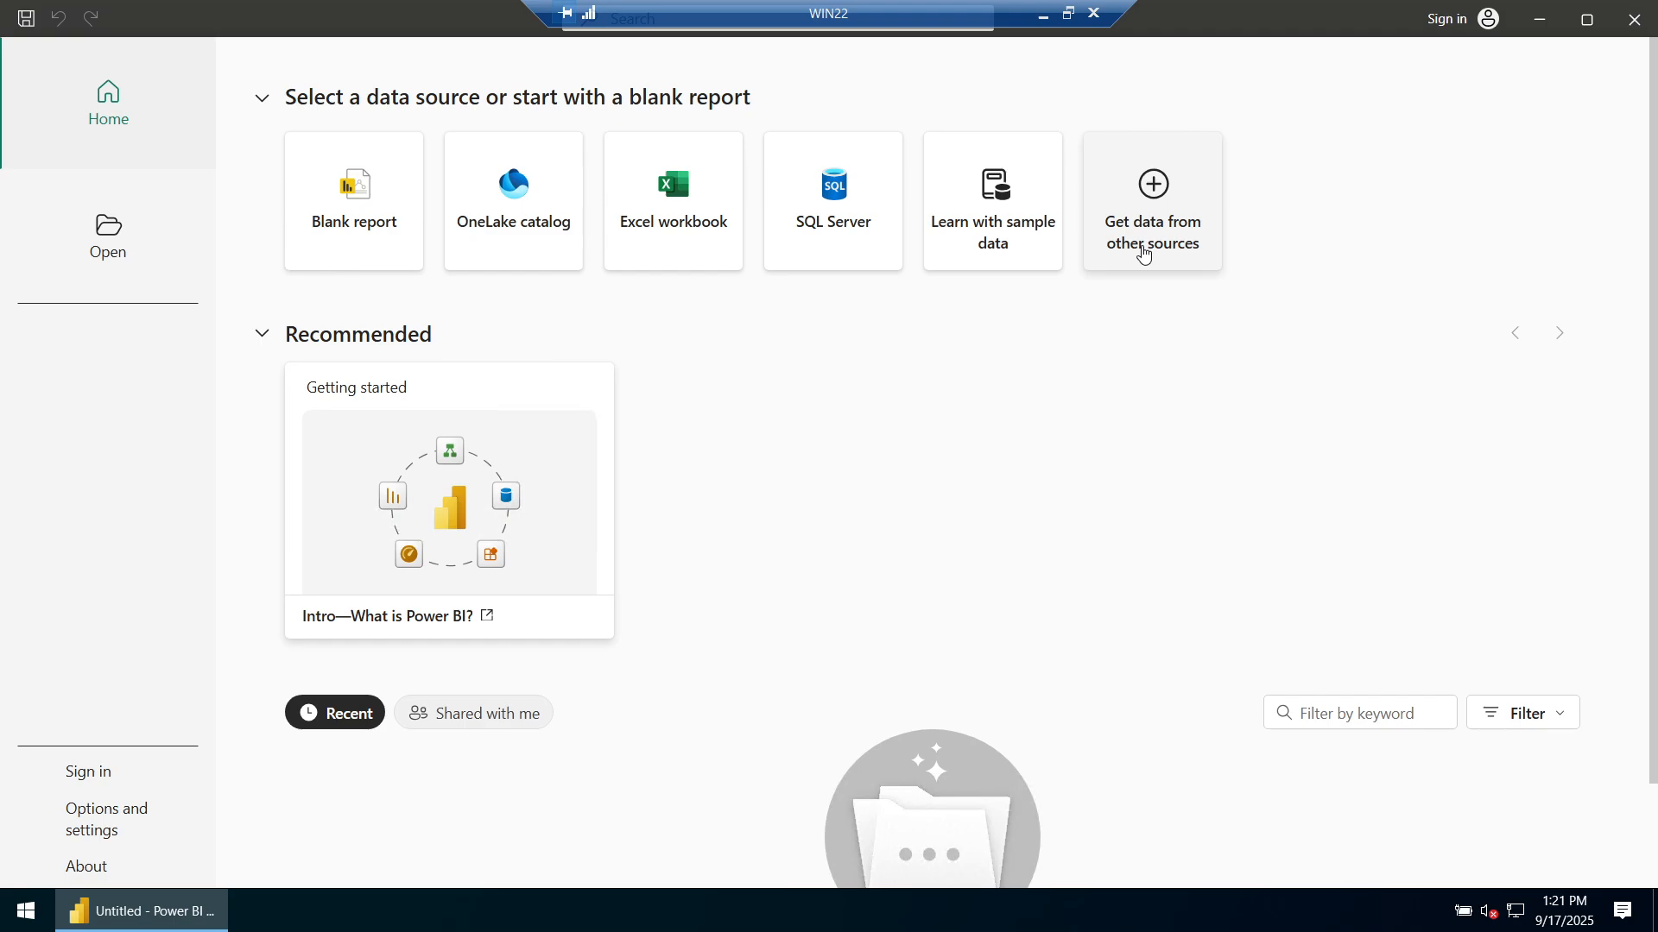
Start getting data from another source with the IBM Db2 database connector.
{"action": "left_click", "coordinate": [1144, 253]}
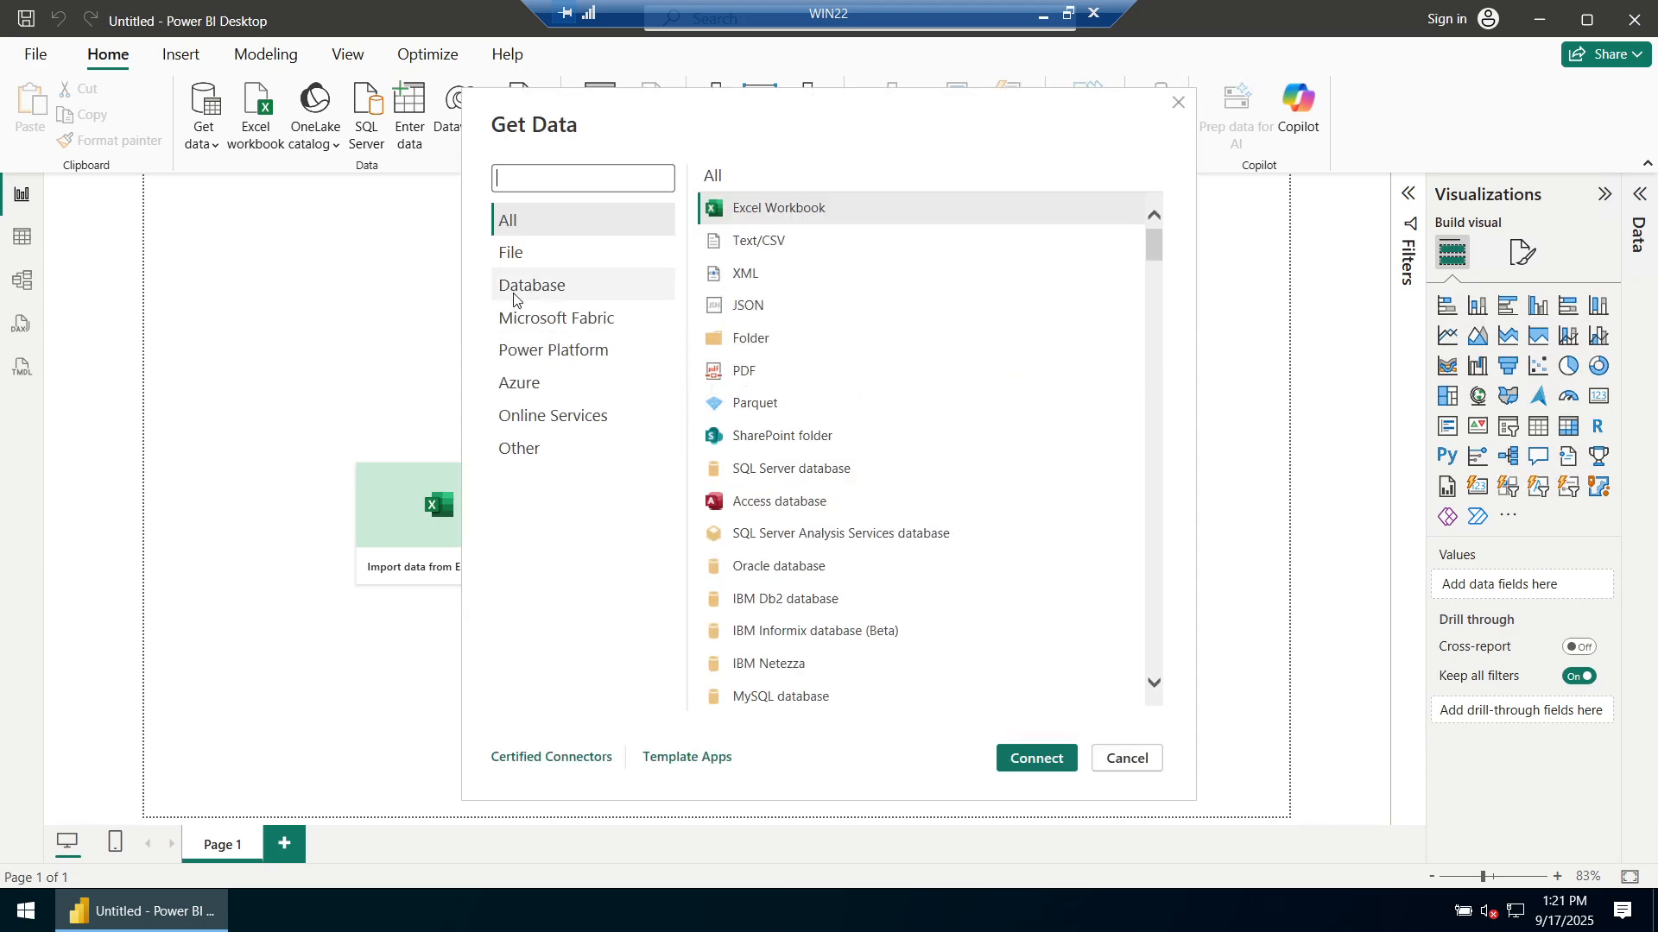
{"action": "left_click", "coordinate": [513, 296]}
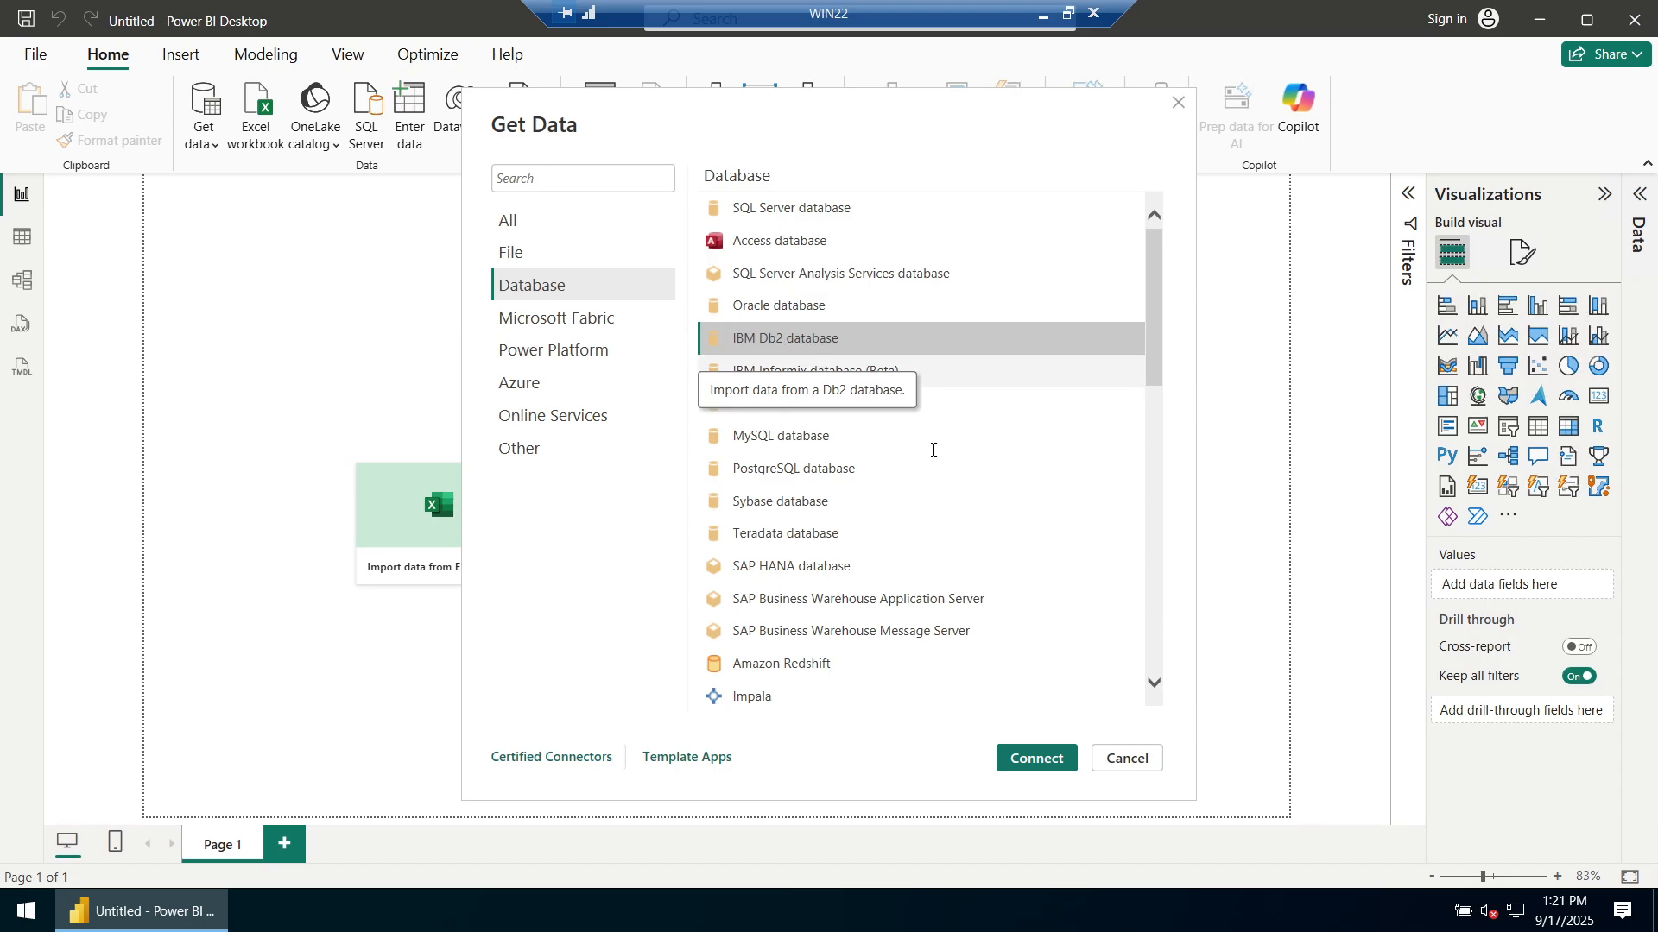
{"action": "left_click", "coordinate": [1036, 757]}
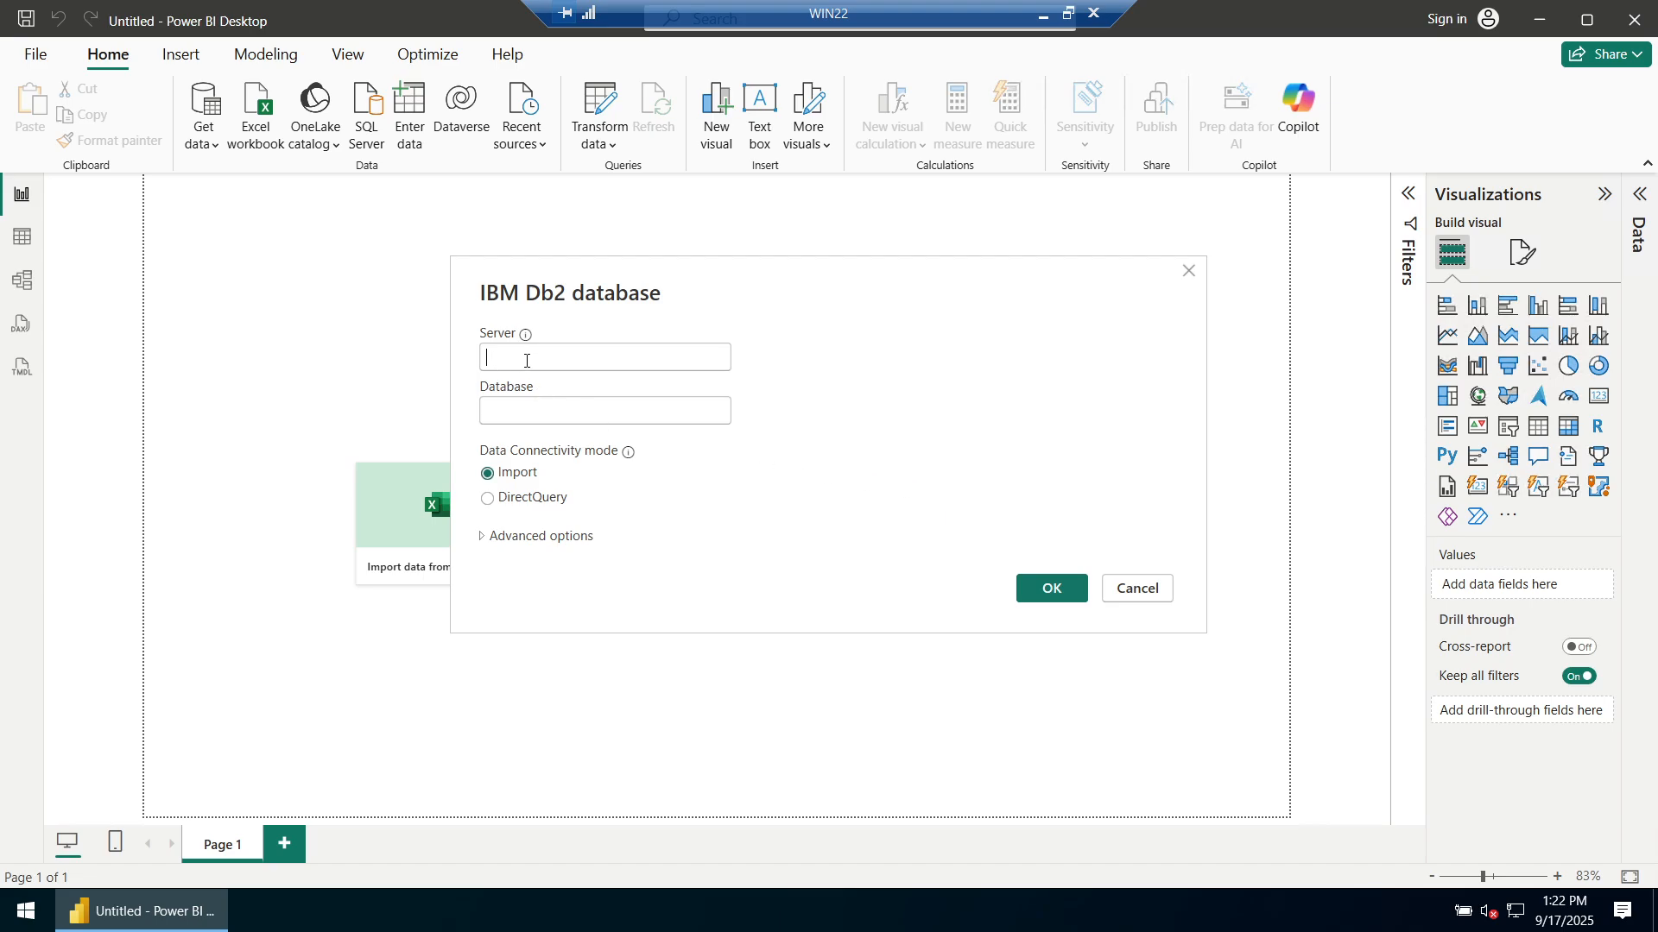
Set the Db2 server to DB2:50001 and the database to SAMPLE, keep Import mode and submit the connection details.
{"action": "left_click", "coordinate": [526, 361]}
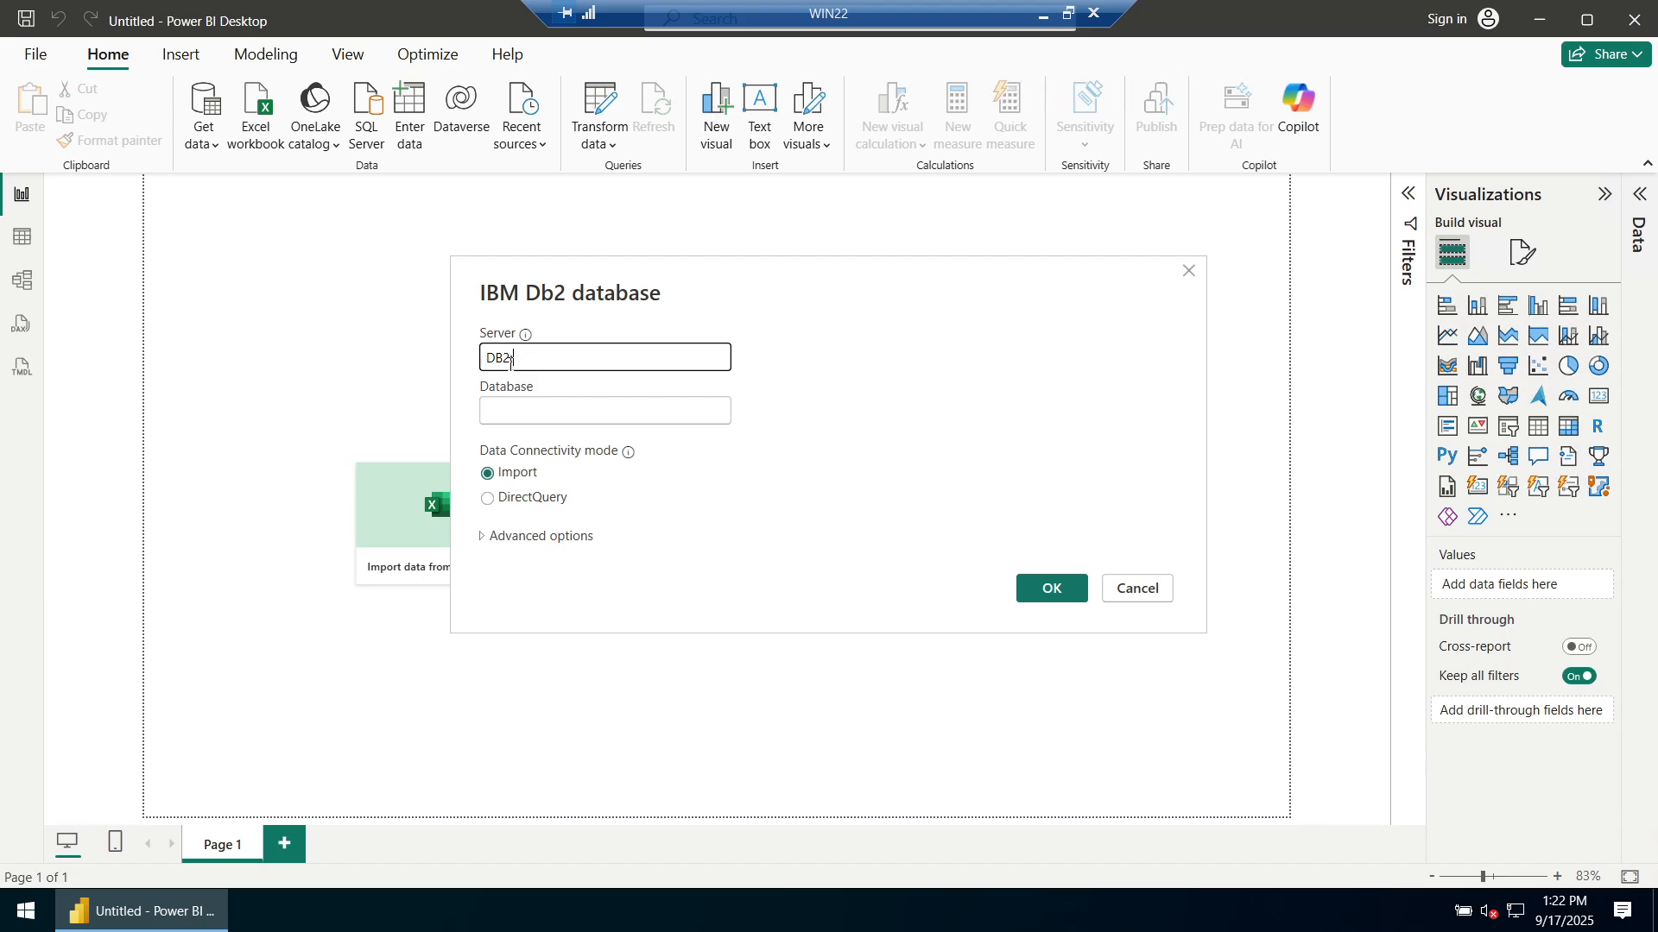
{"action": "double_click", "coordinate": [510, 361]}
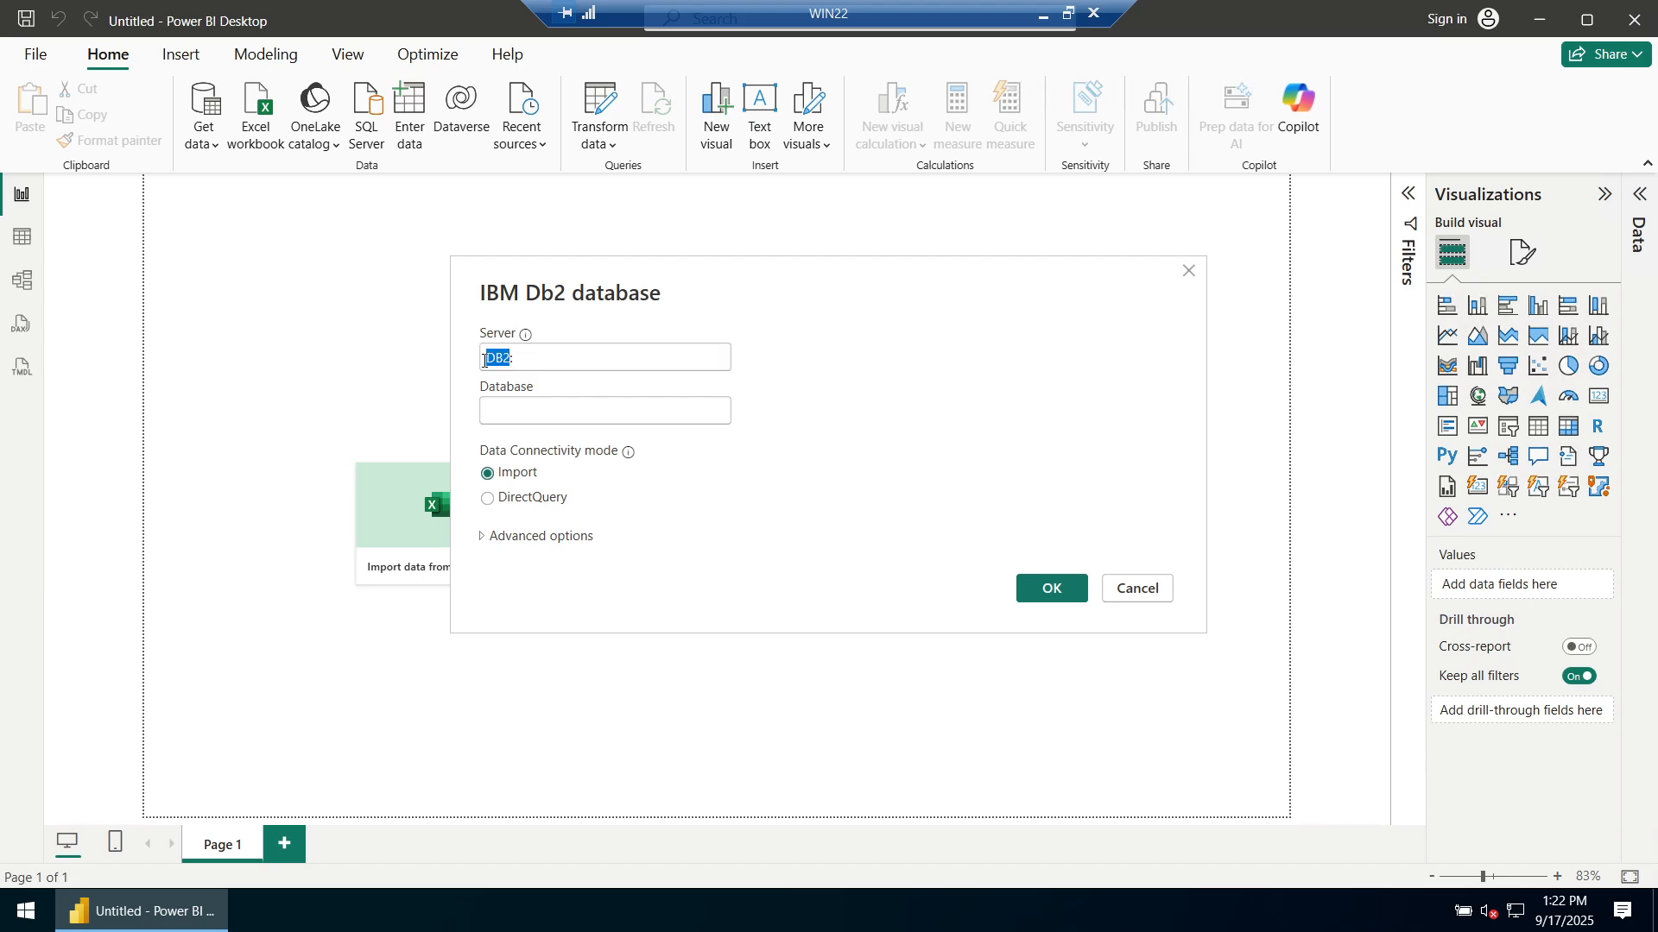
{"action": "left_click", "coordinate": [531, 362]}
{"action": "type", "text": ":50000"}
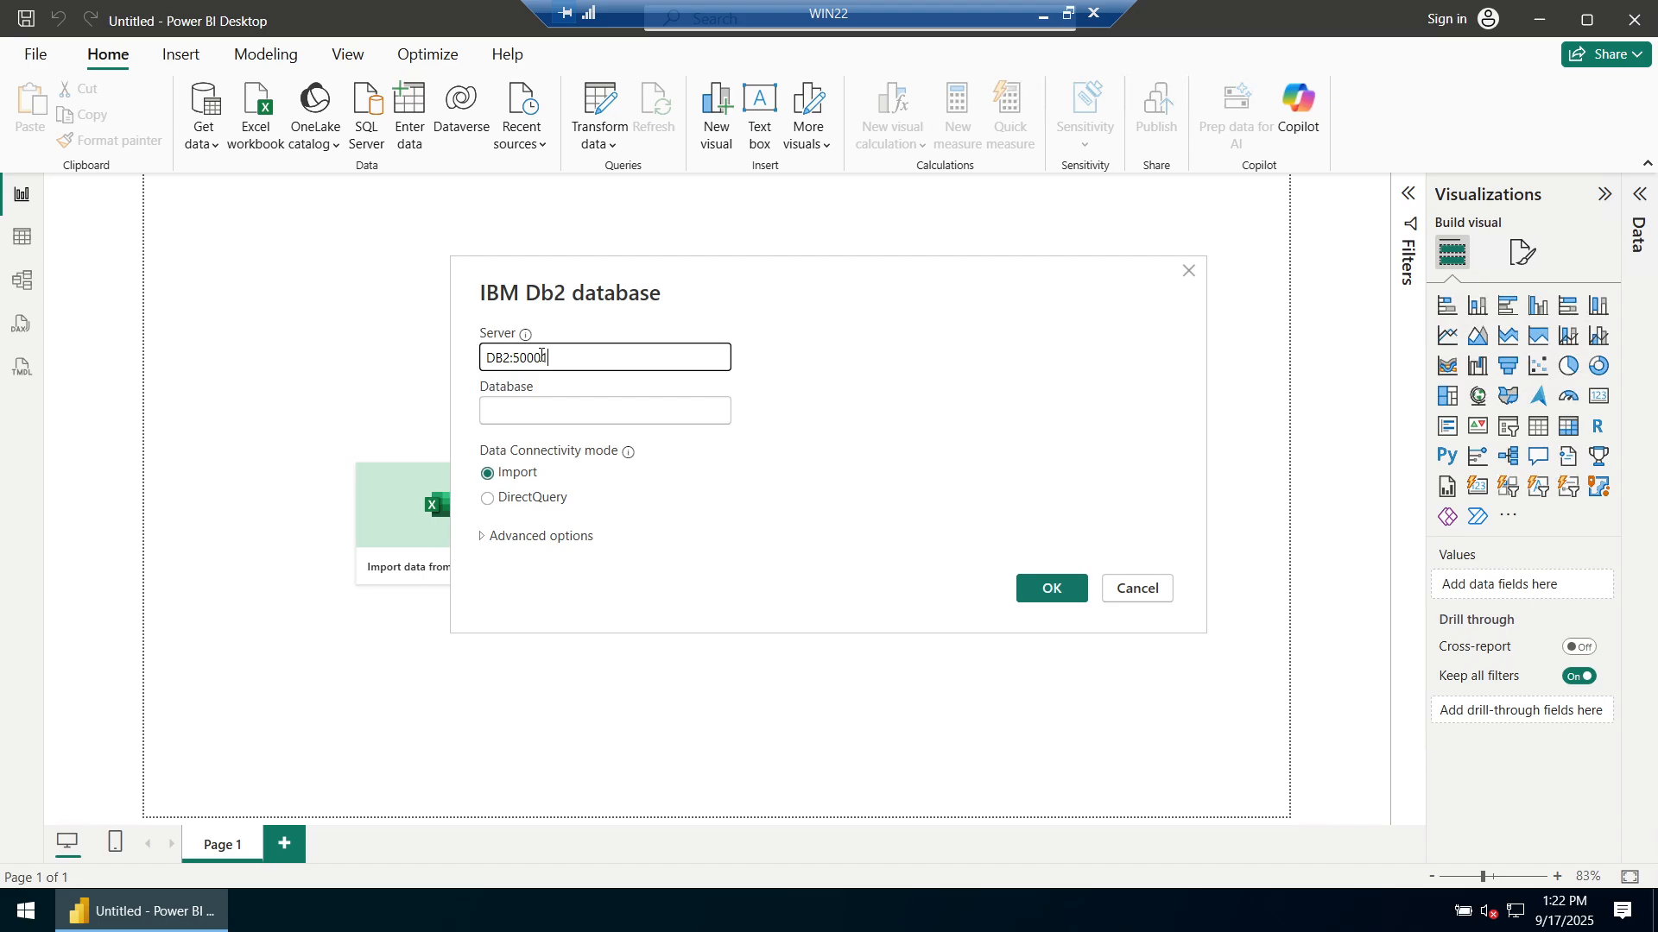
{"action": "key", "text": "Tab"}
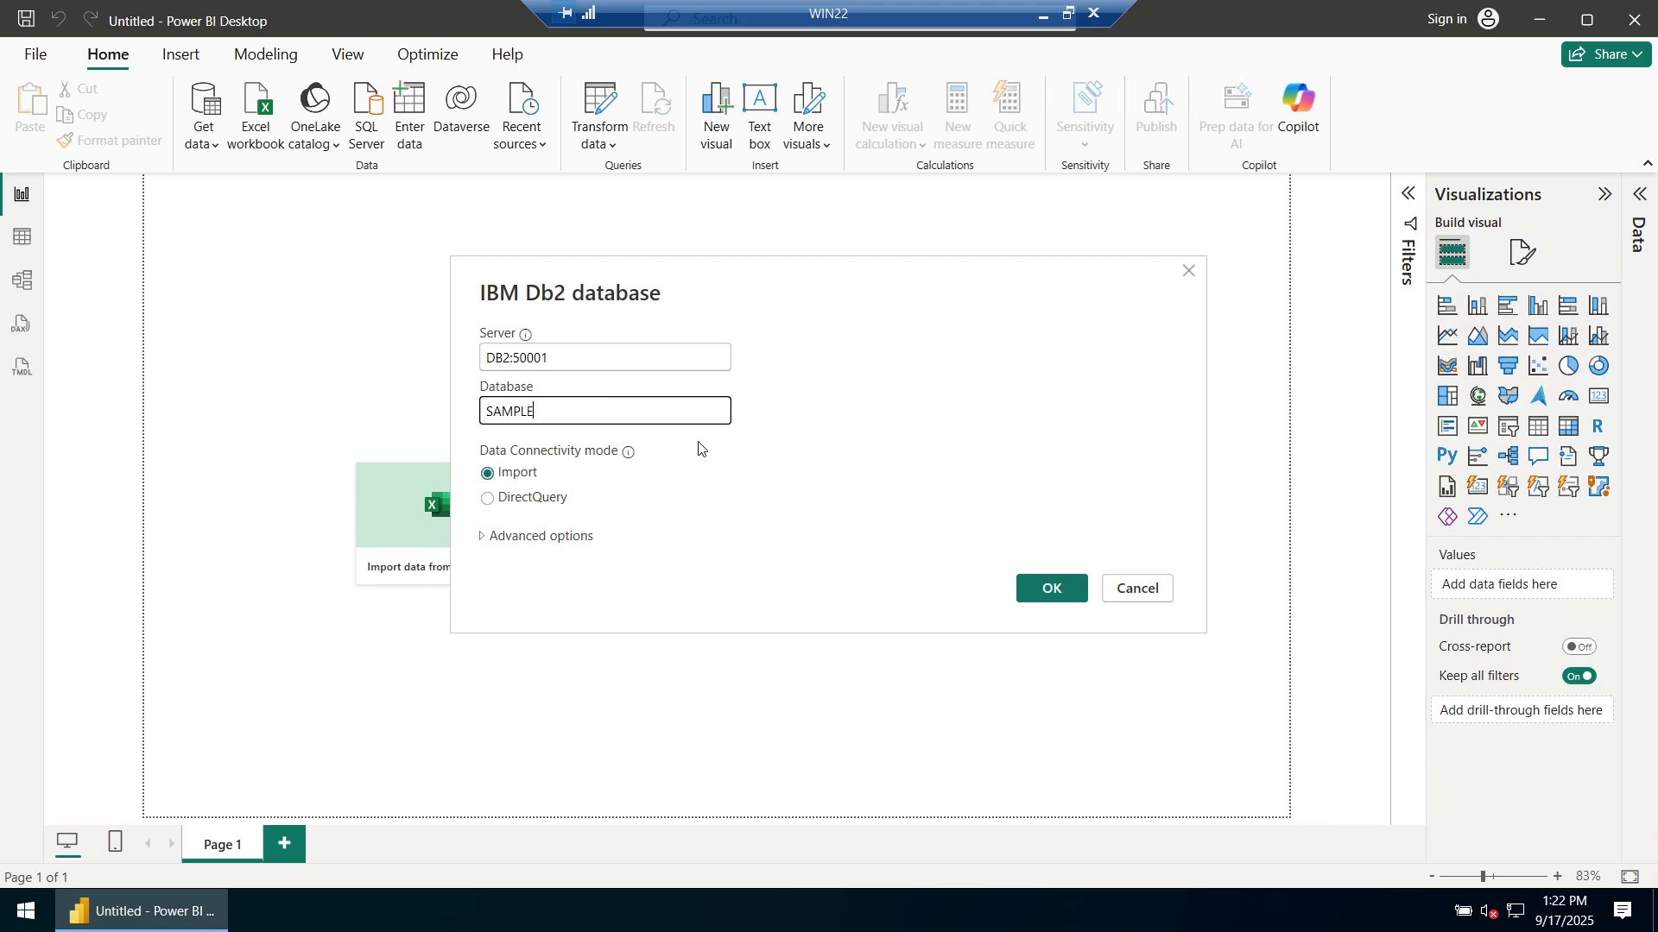
{"action": "left_click", "coordinate": [1048, 591]}
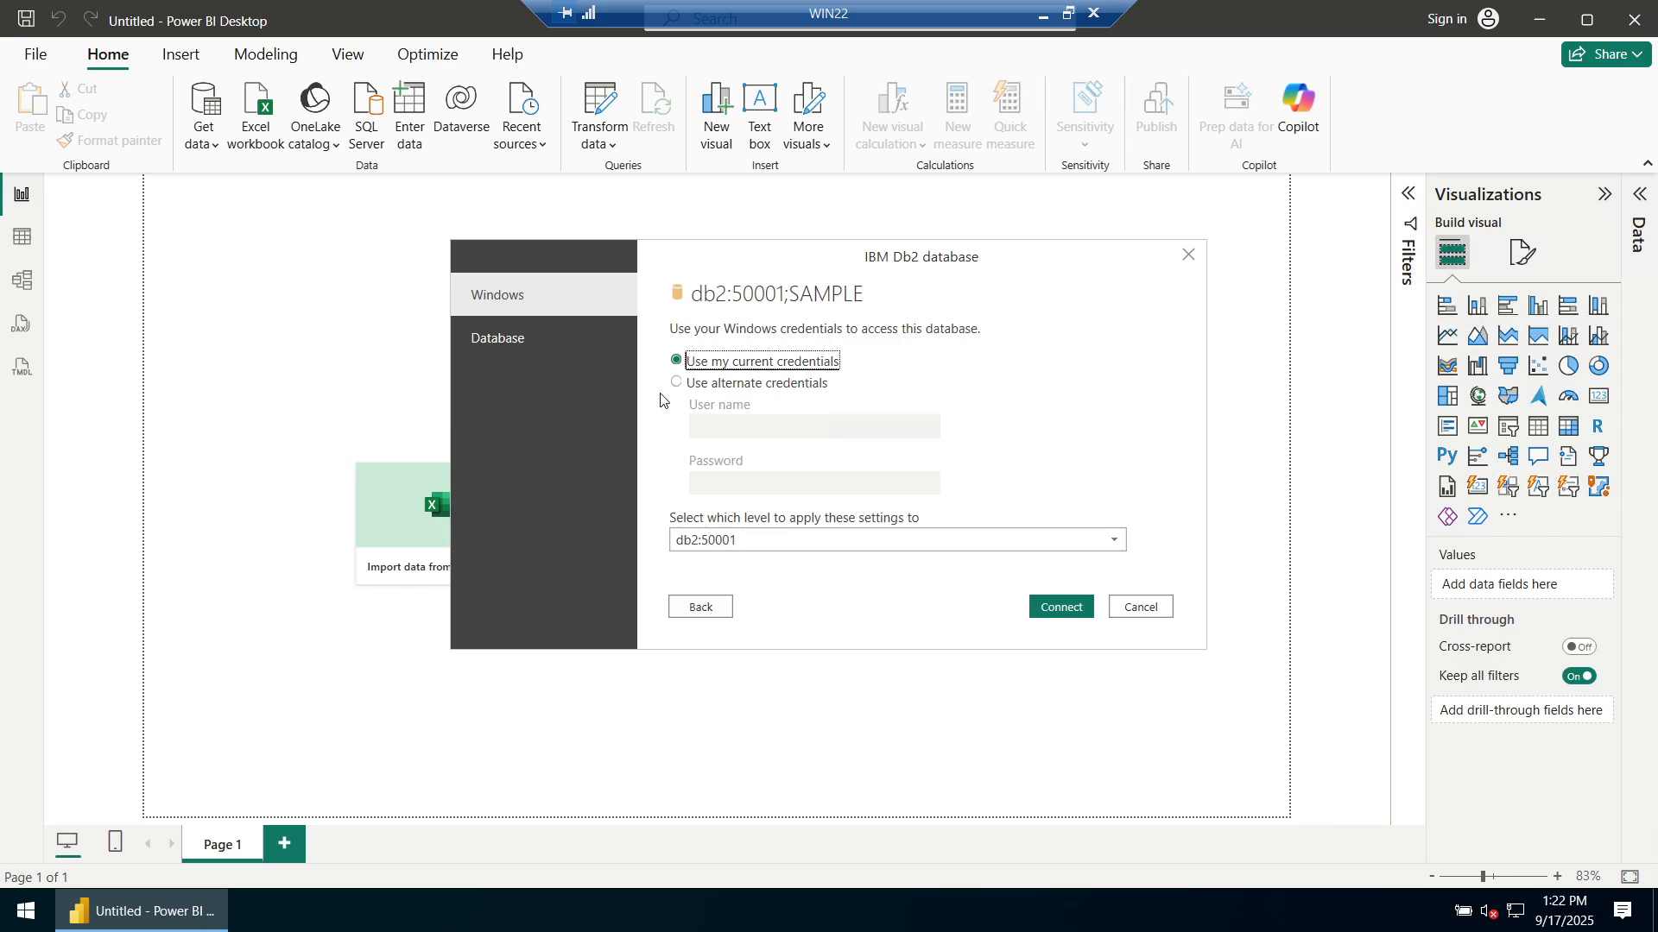
Try to connect to db2:50001 with database credentials, entering the user name and password, and back out of the connection.
{"action": "left_click", "coordinate": [560, 348]}
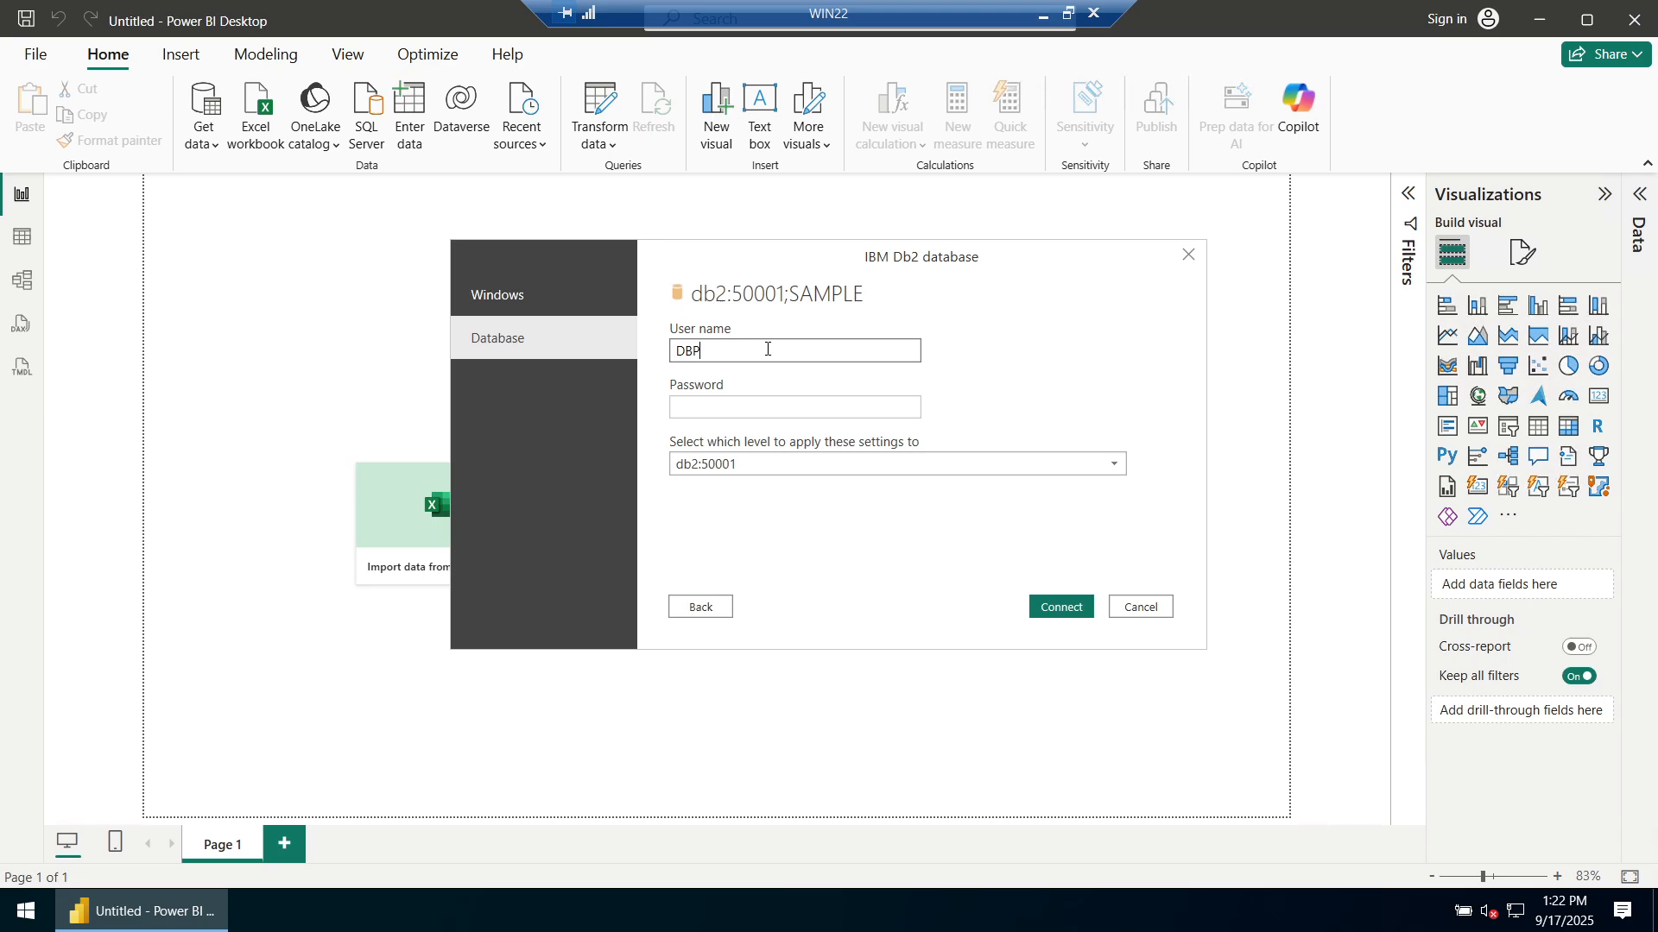
{"action": "key", "text": "Tab"}
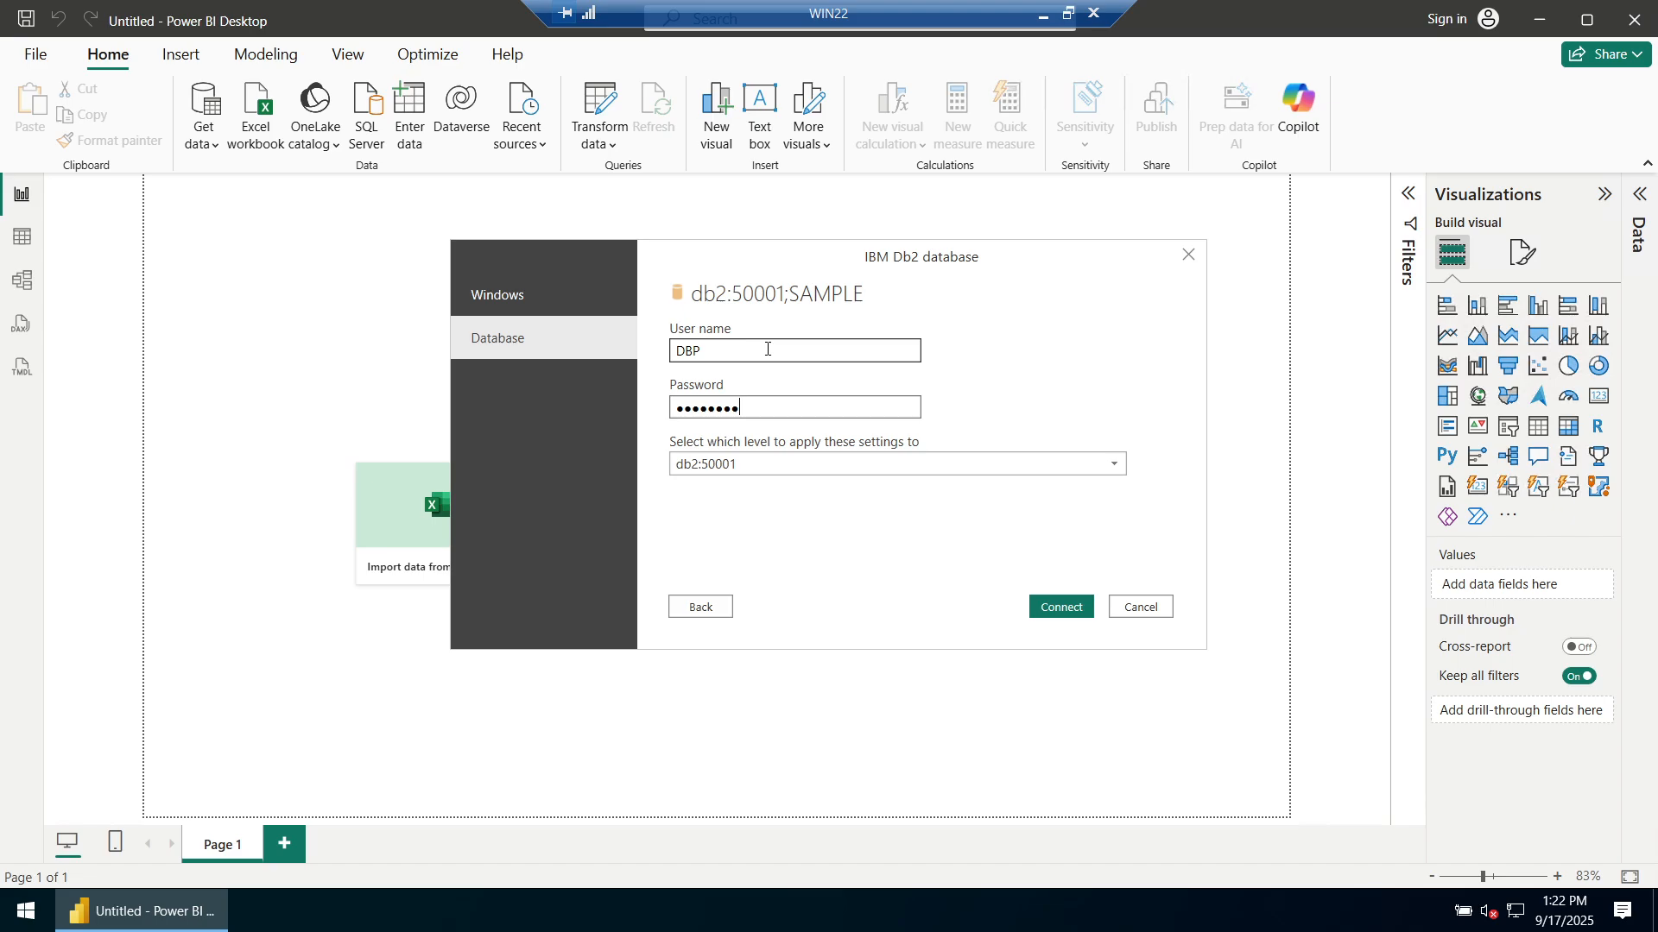
{"action": "left_click", "coordinate": [1032, 596]}
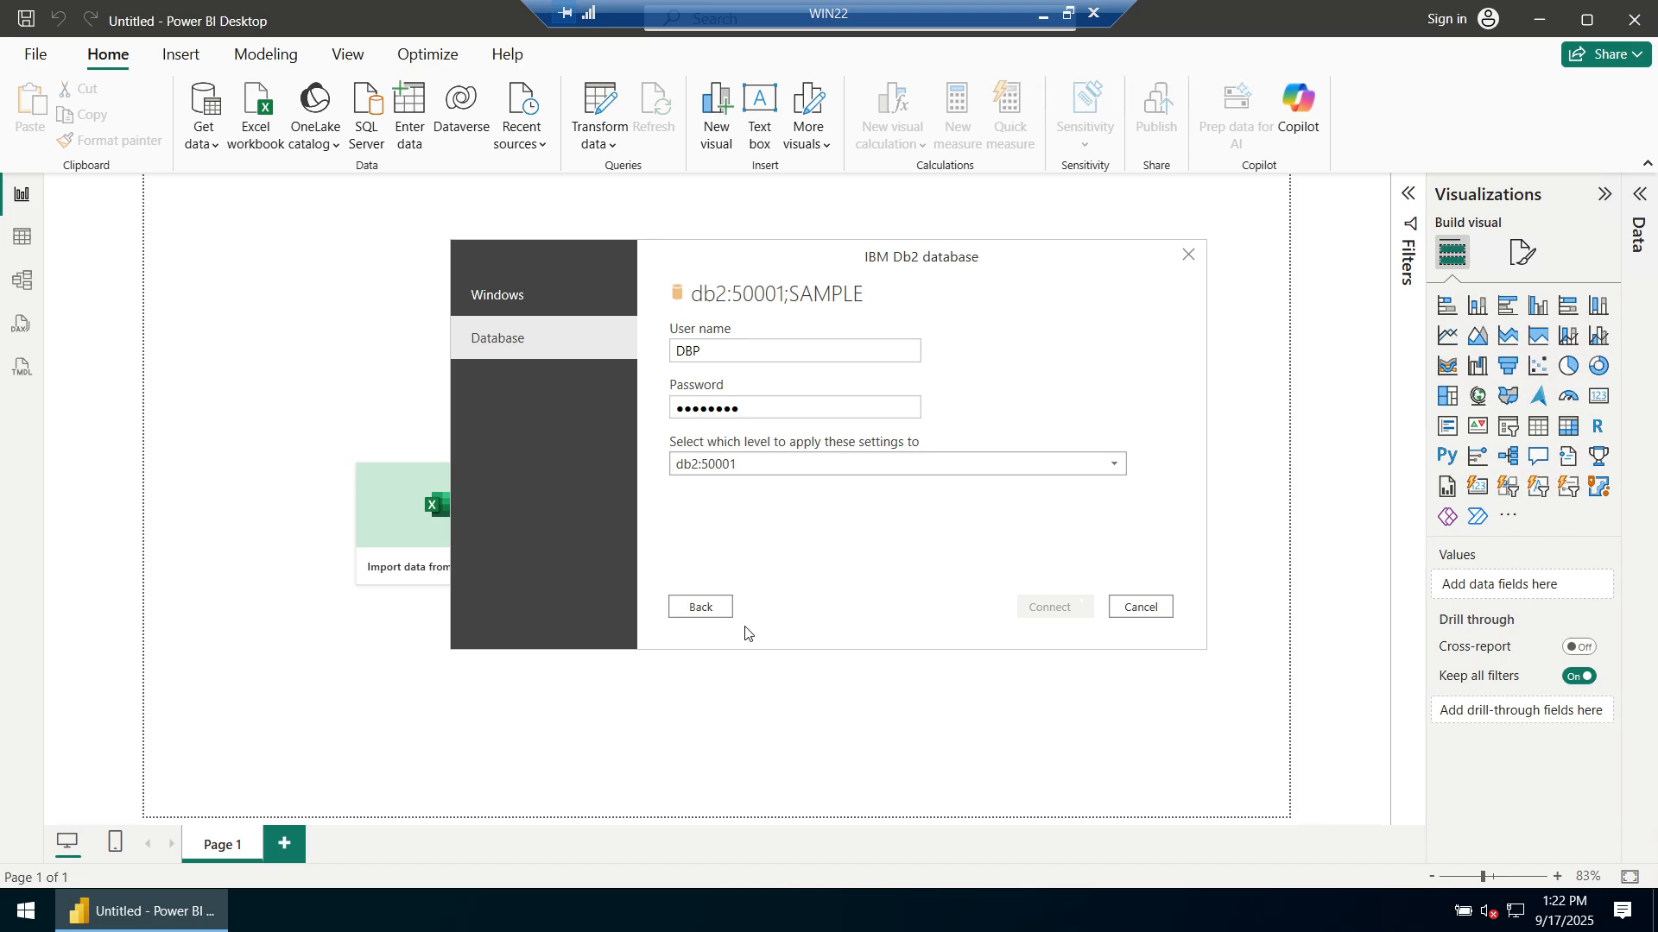
{"action": "left_click", "coordinate": [705, 610]}
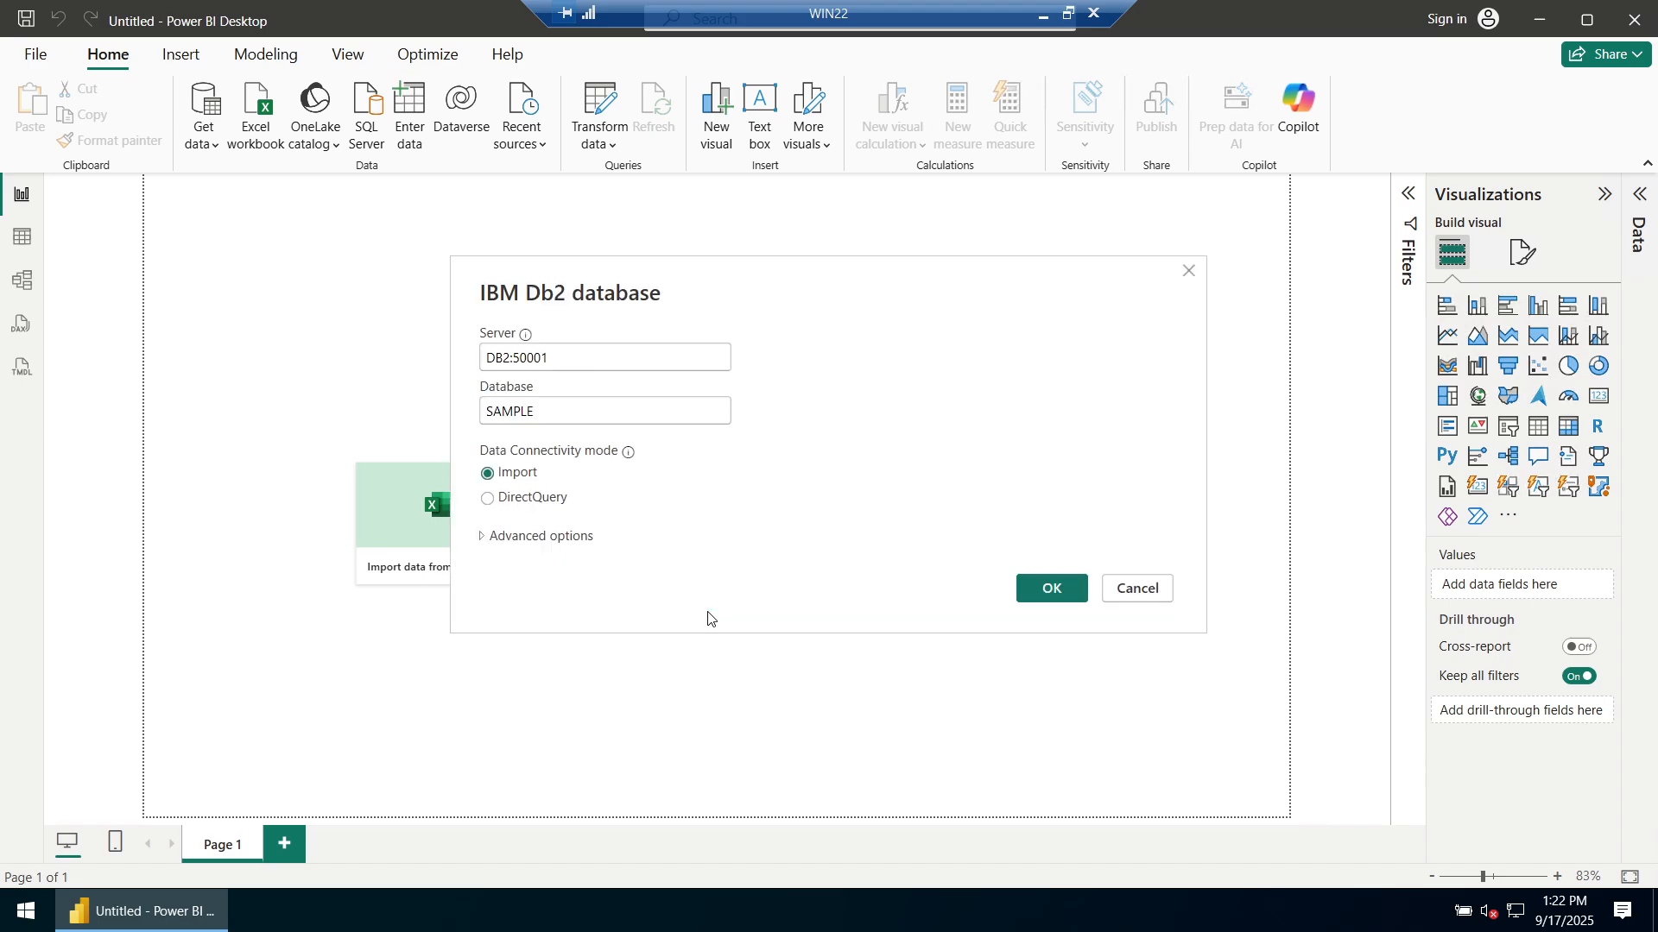
{"action": "left_click", "coordinate": [1152, 607]}
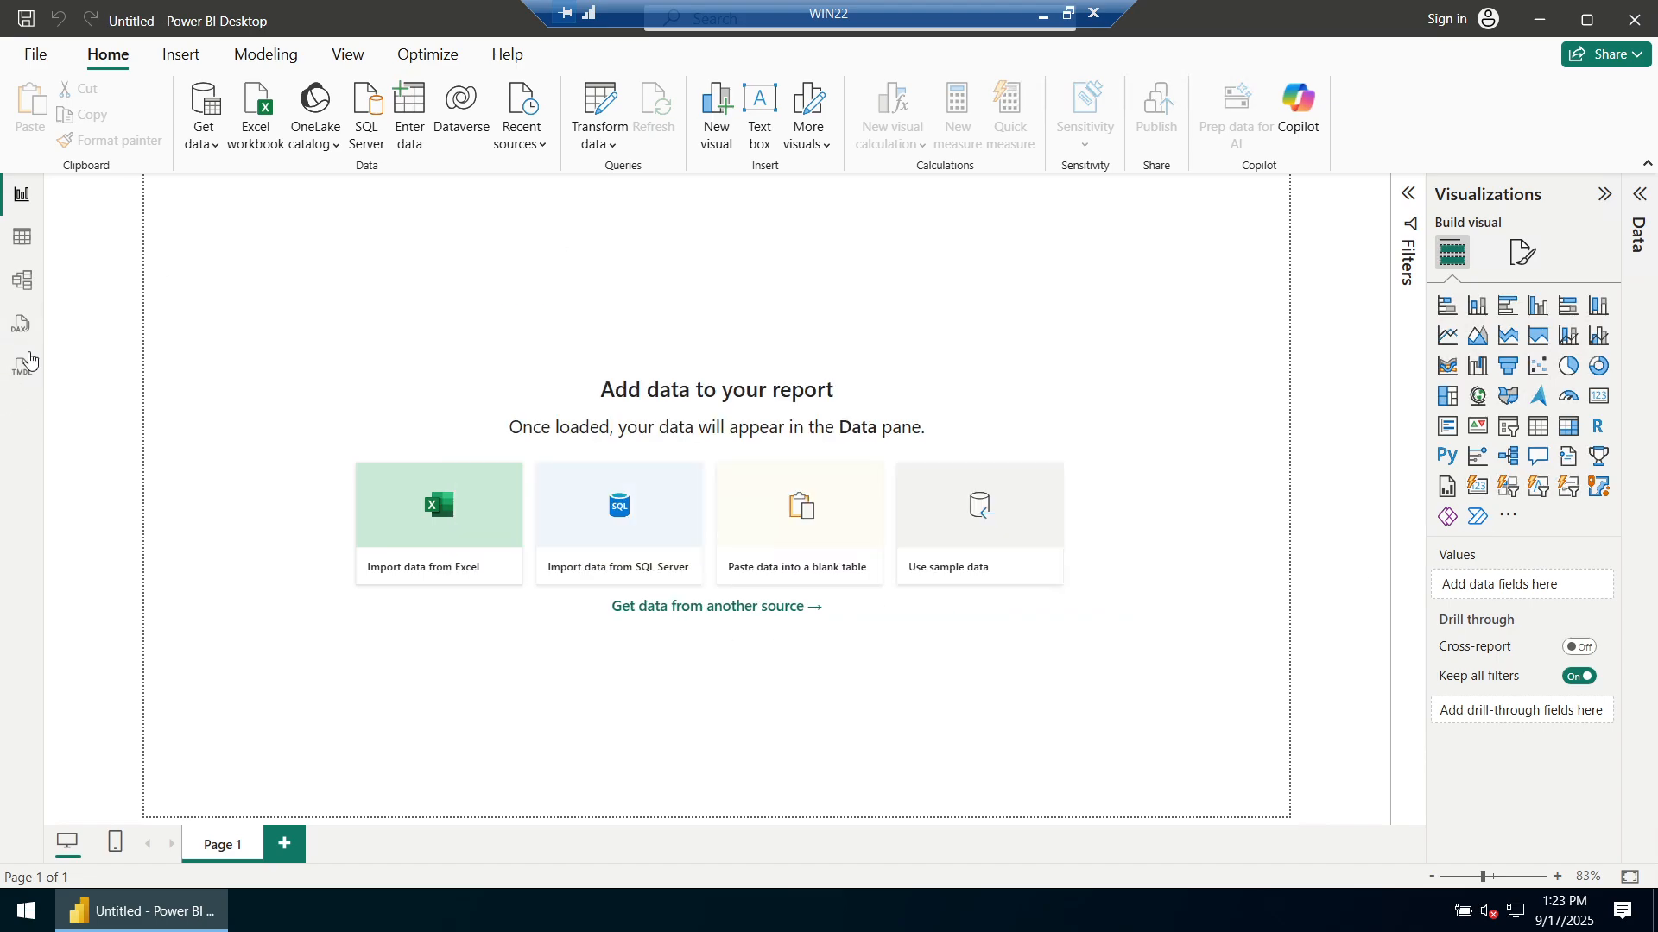
Open the data source settings and select the db2:50001 source under global permissions.
{"action": "left_click", "coordinate": [38, 55]}
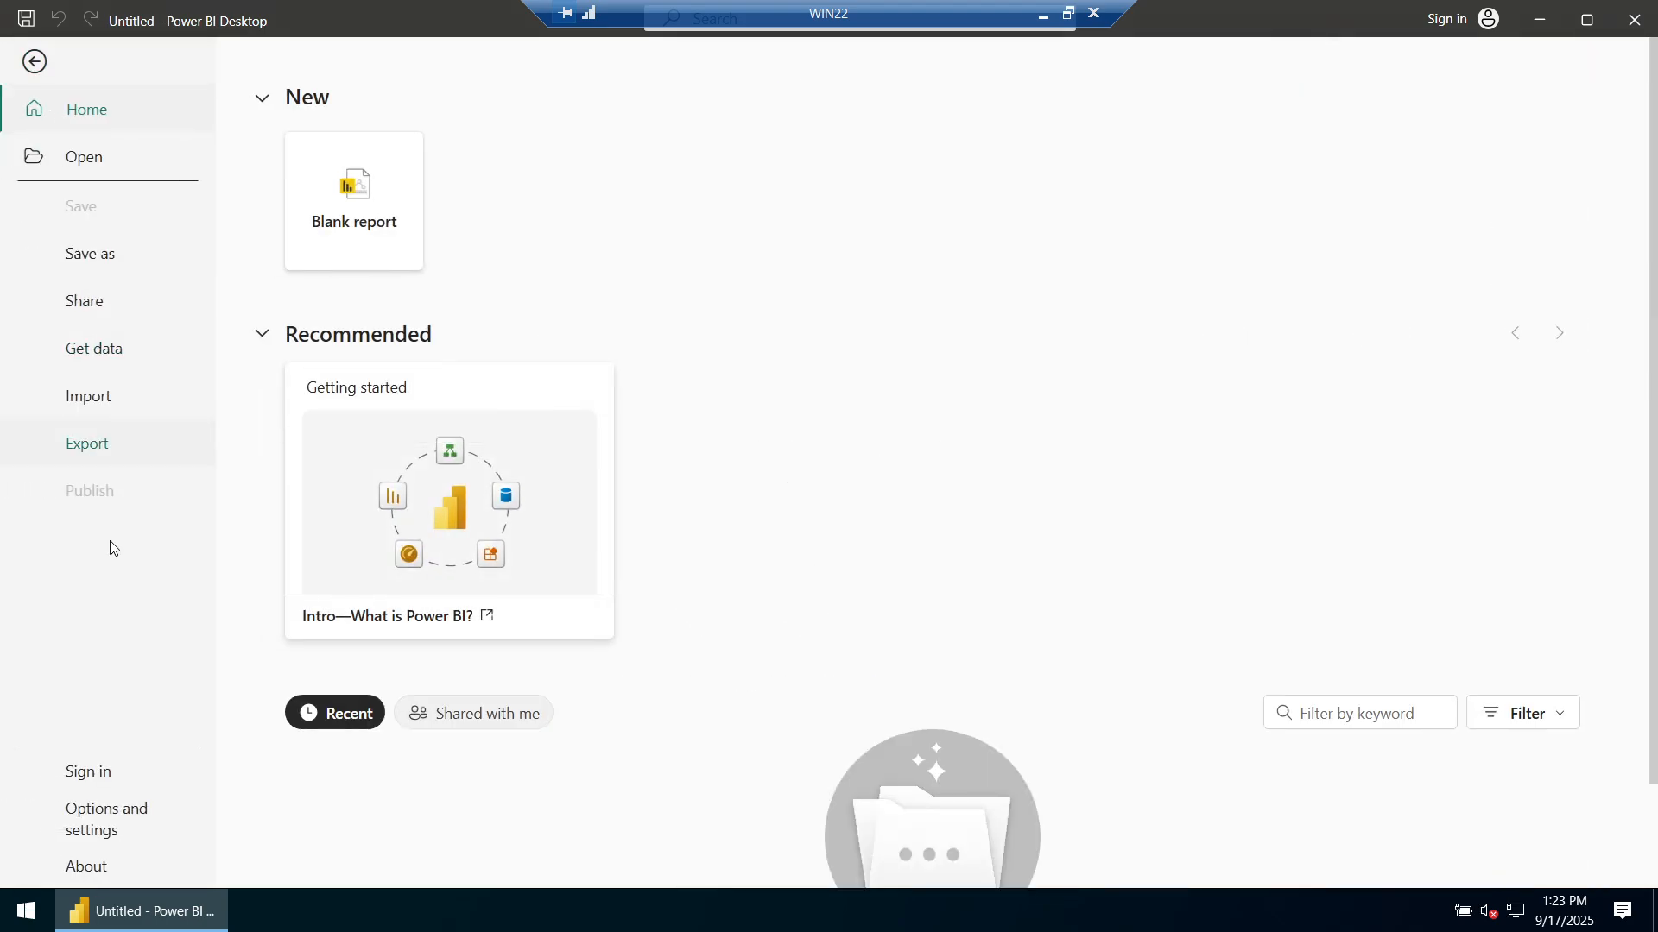
{"action": "left_click", "coordinate": [128, 809]}
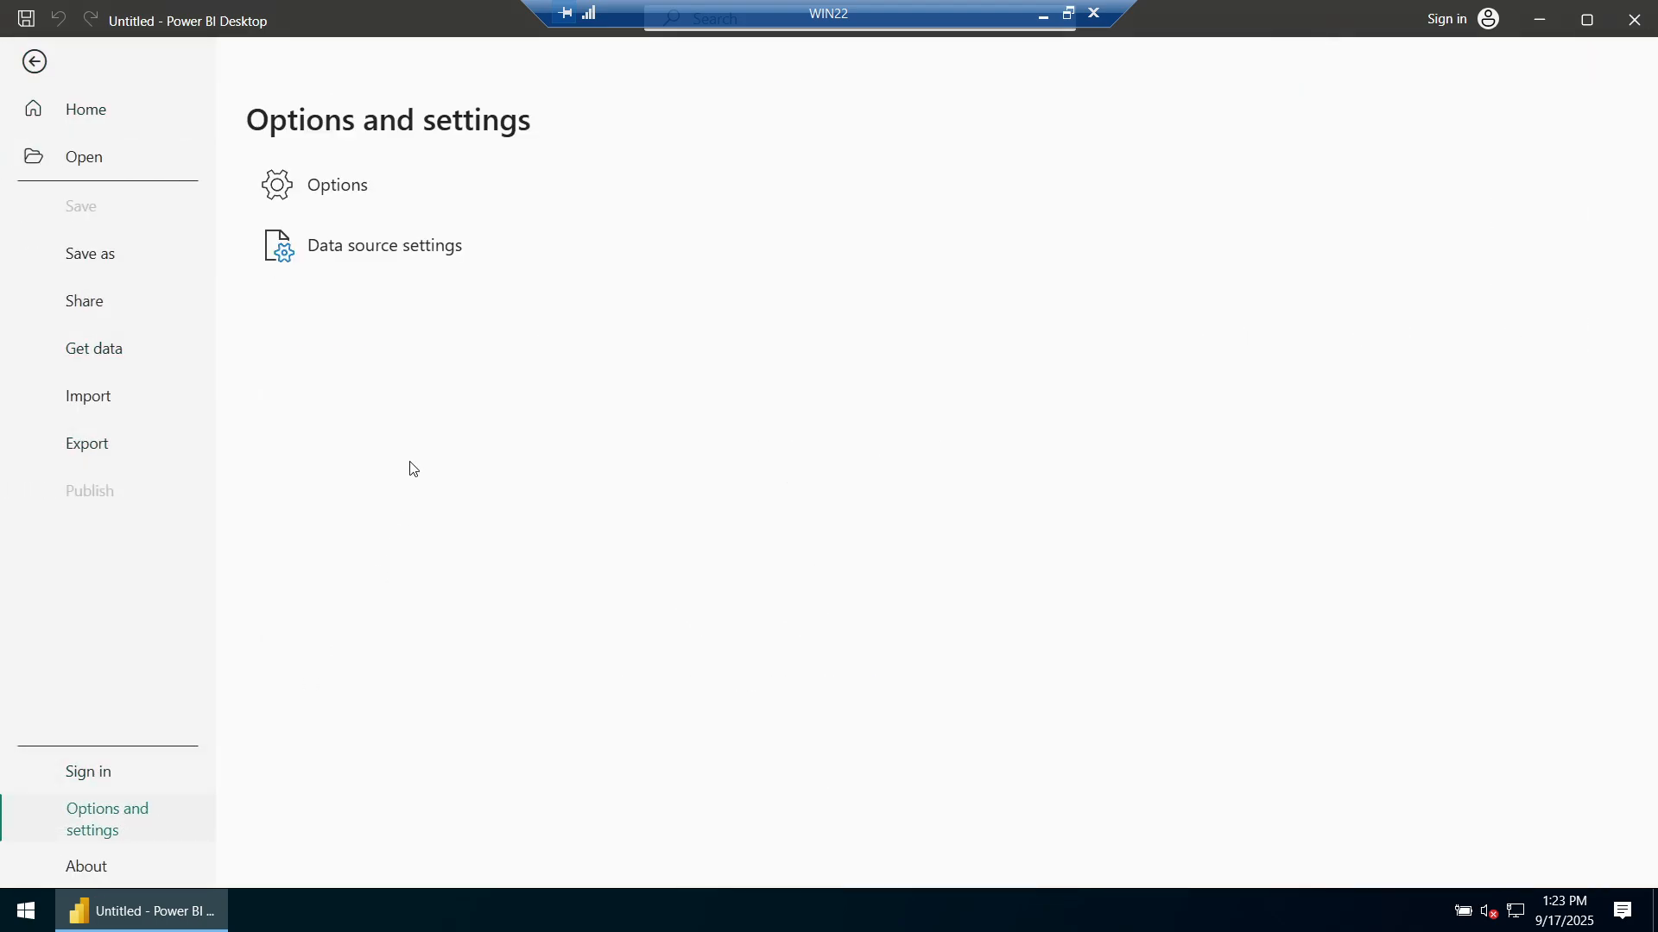
{"action": "key", "text": "Escape"}
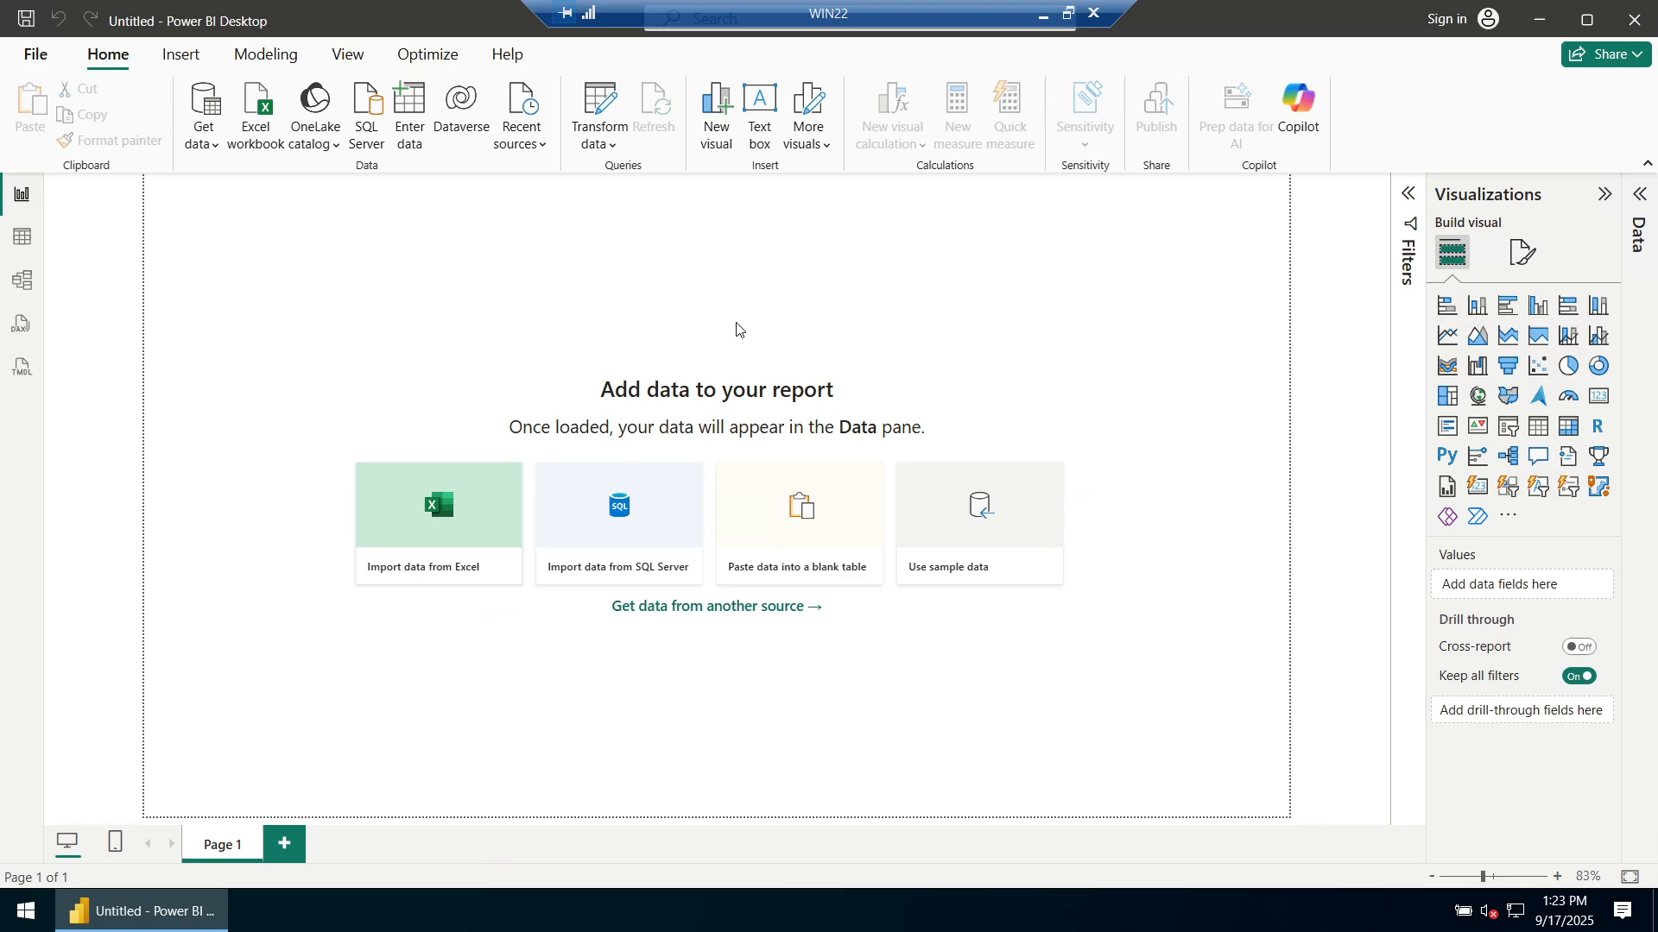
{"action": "left_click", "coordinate": [529, 330]}
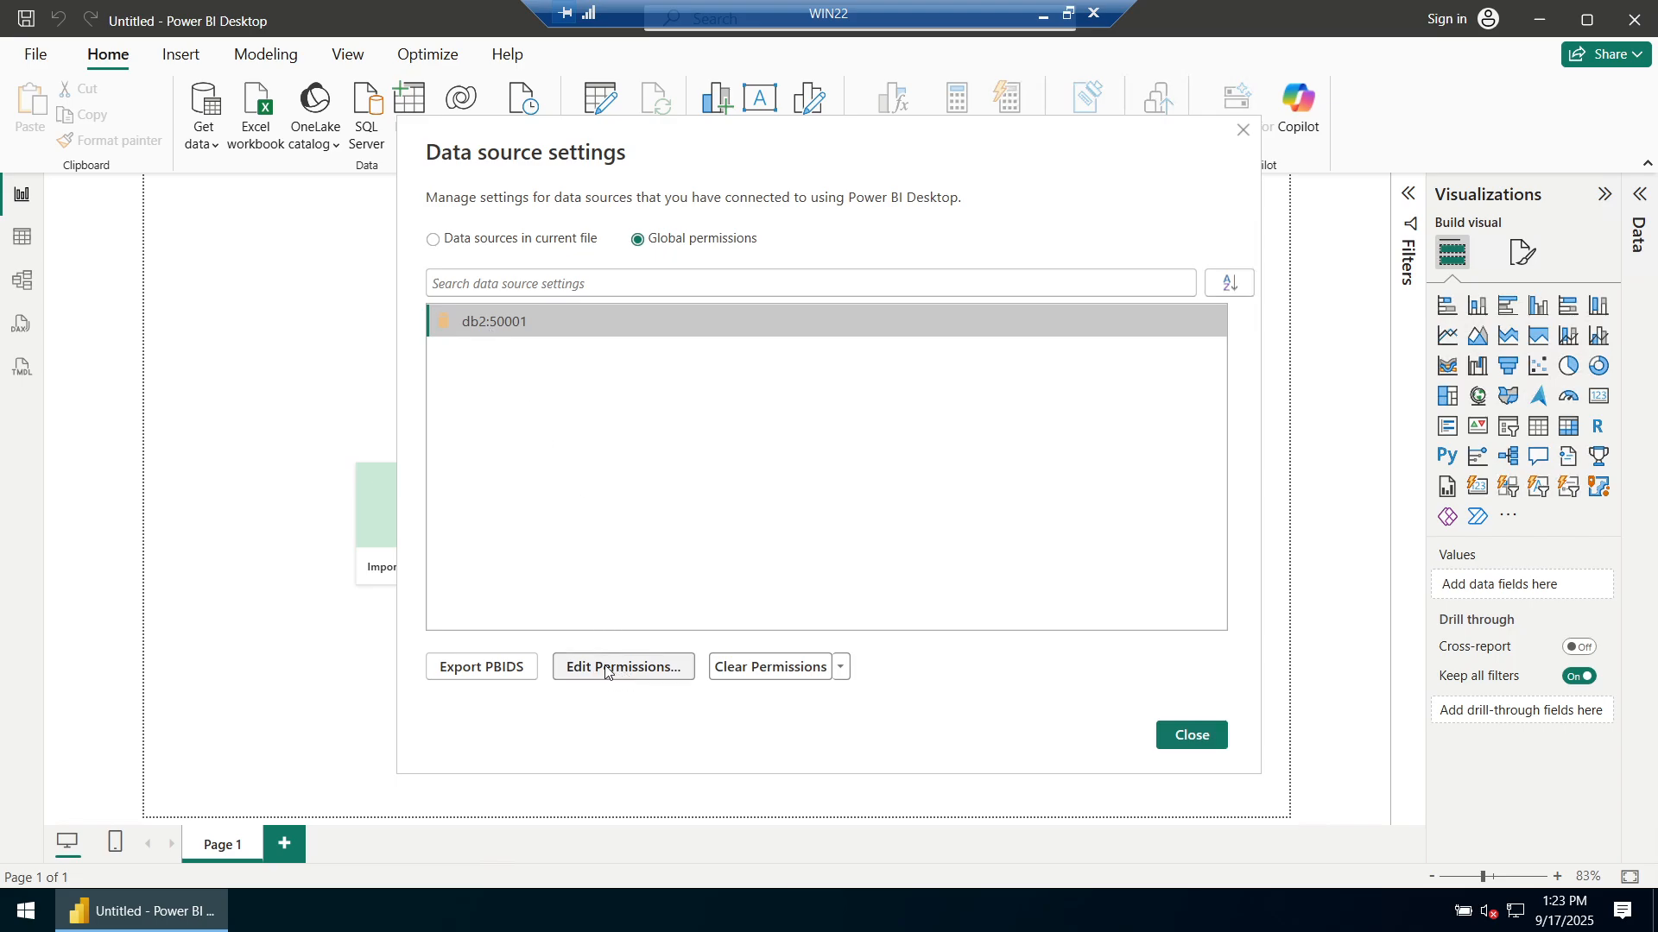
Turn off Encrypt connections in the permissions of db2:50001 and close the data source settings.
{"action": "right_click", "coordinate": [516, 333]}
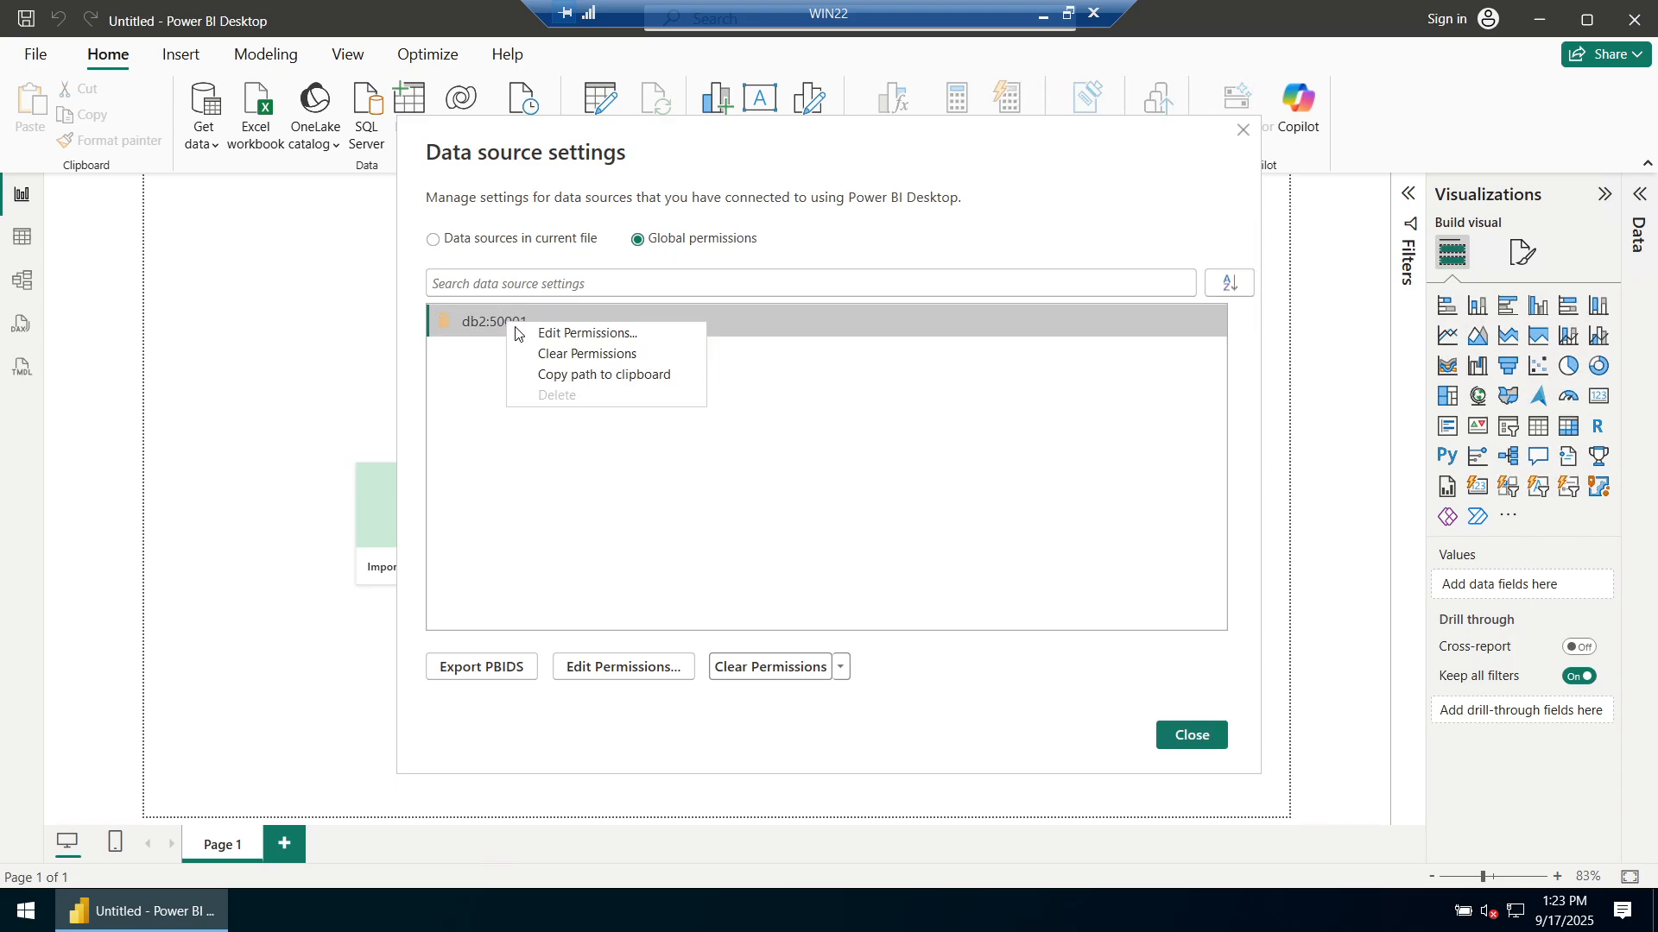
{"action": "left_click", "coordinate": [542, 338]}
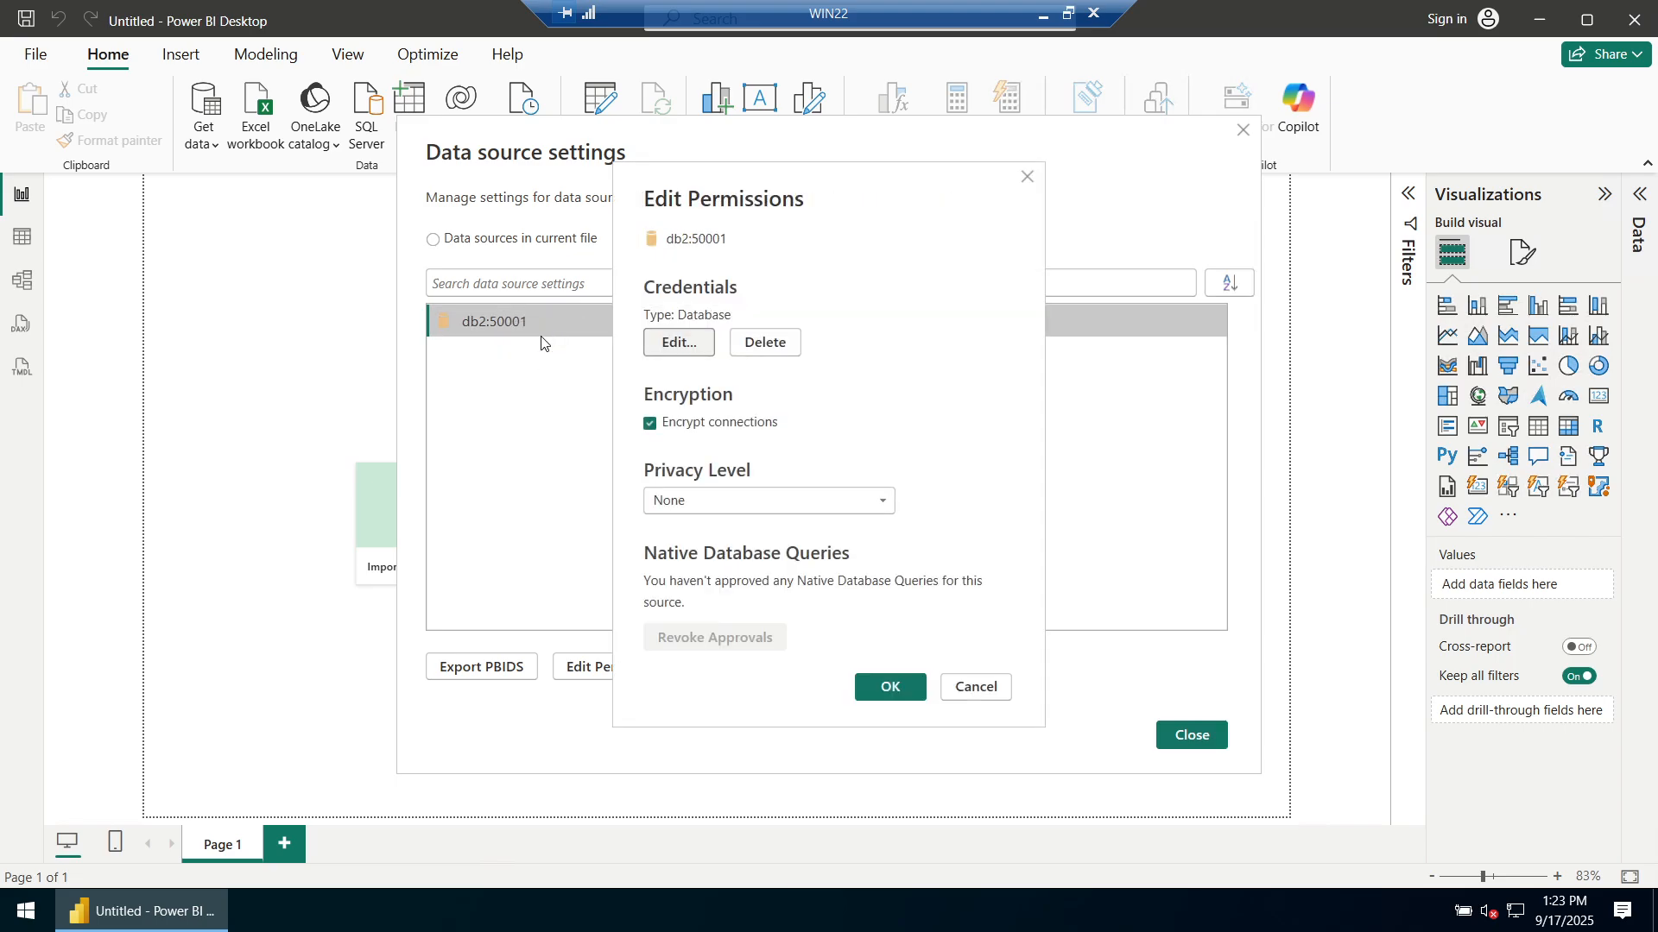
{"action": "left_click", "coordinate": [652, 427]}
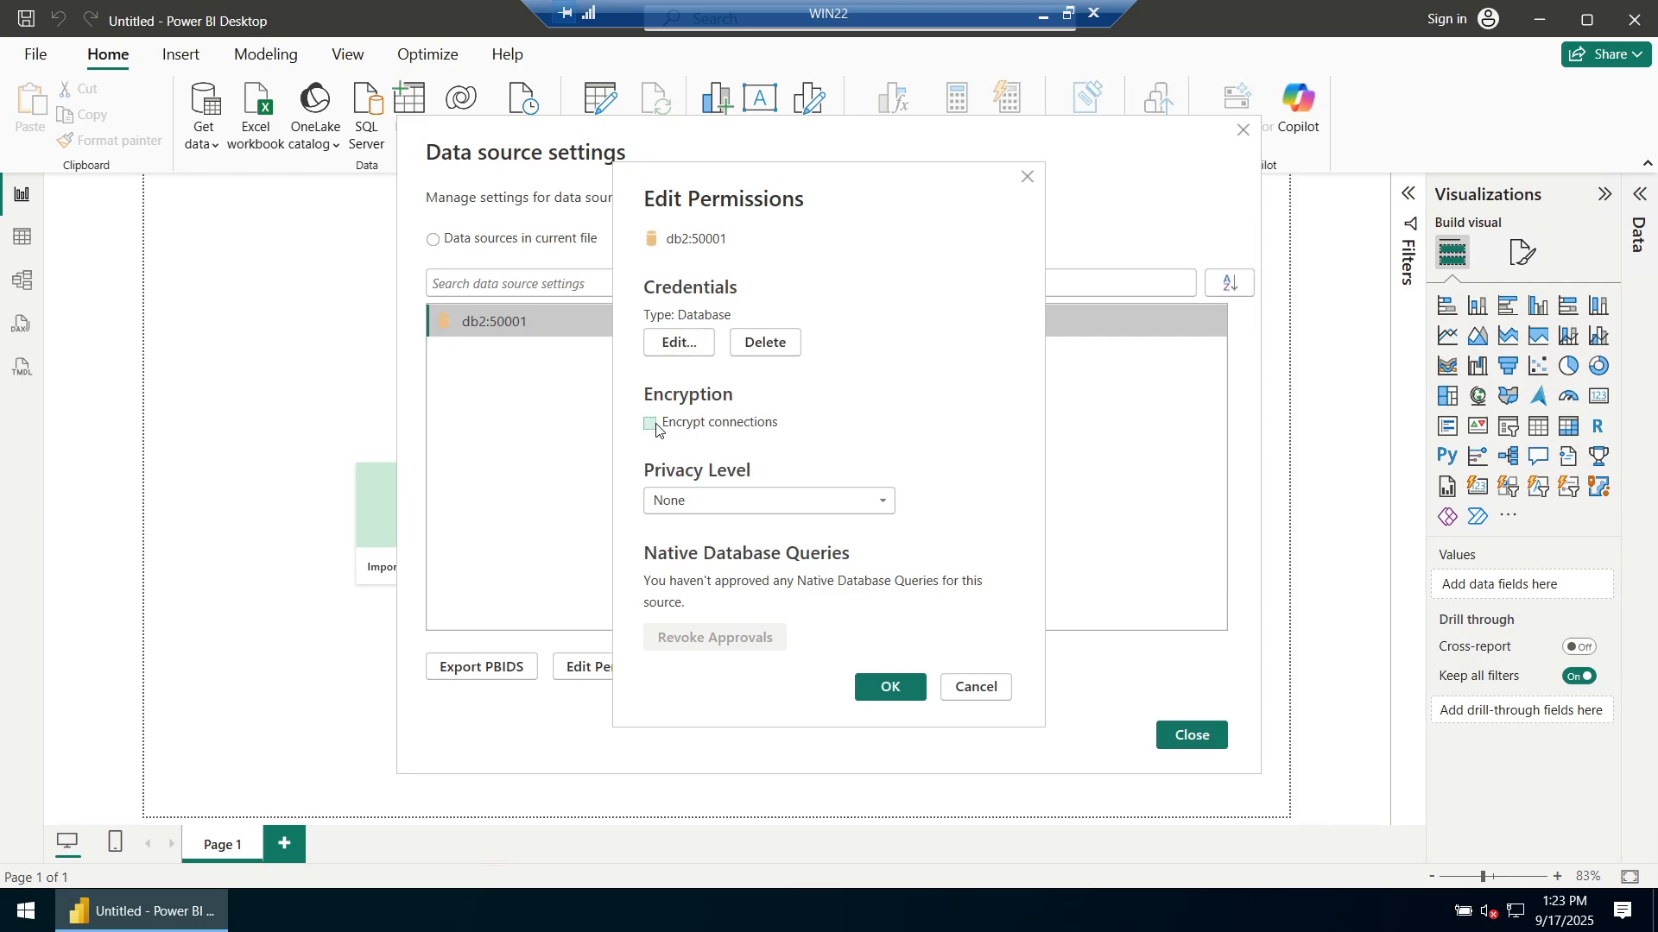
{"action": "left_click", "coordinate": [884, 691]}
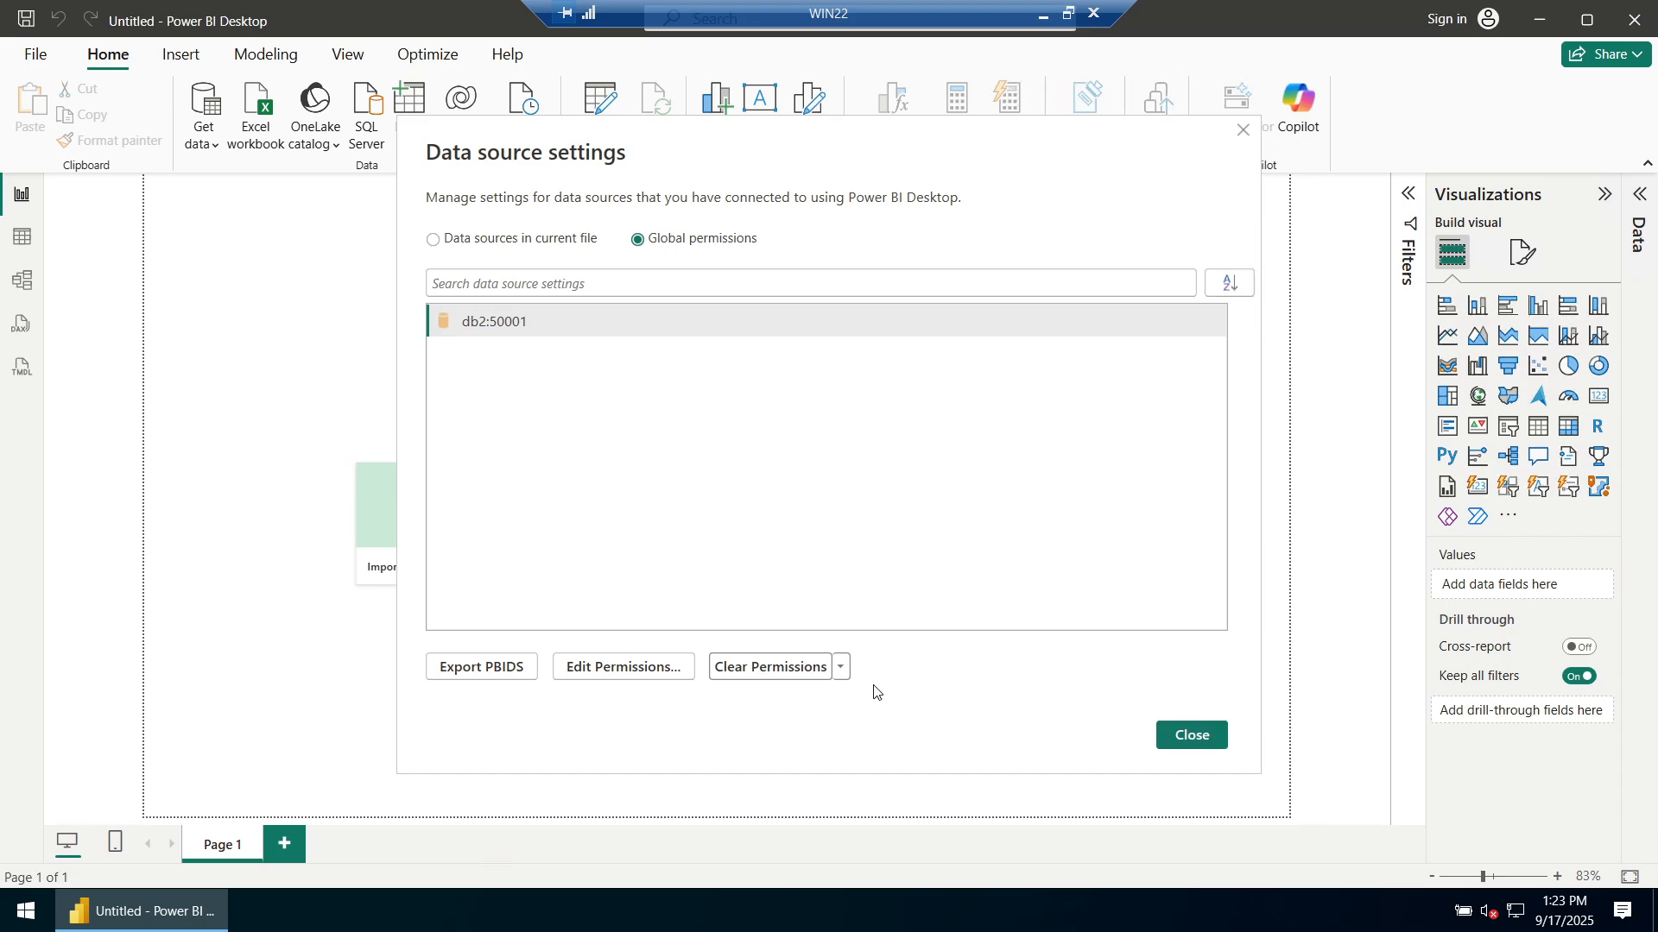
{"action": "left_click", "coordinate": [1207, 745]}
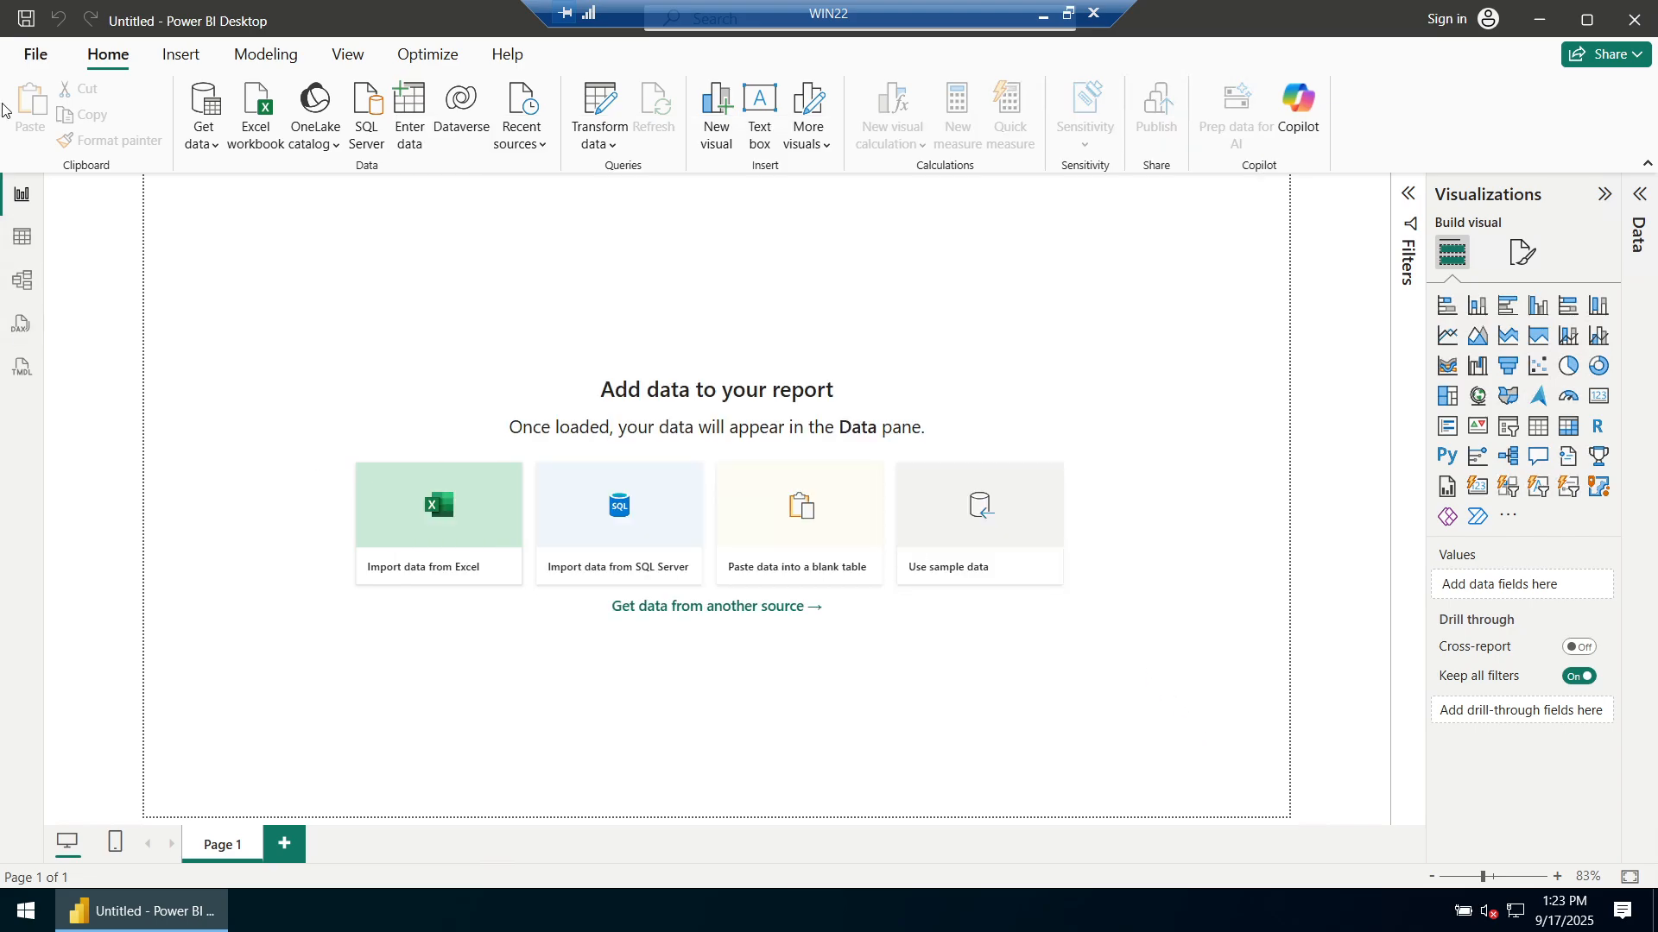
Start a new data connection using the IBM Db2 database connector from the Database category.
{"action": "left_click", "coordinate": [42, 67]}
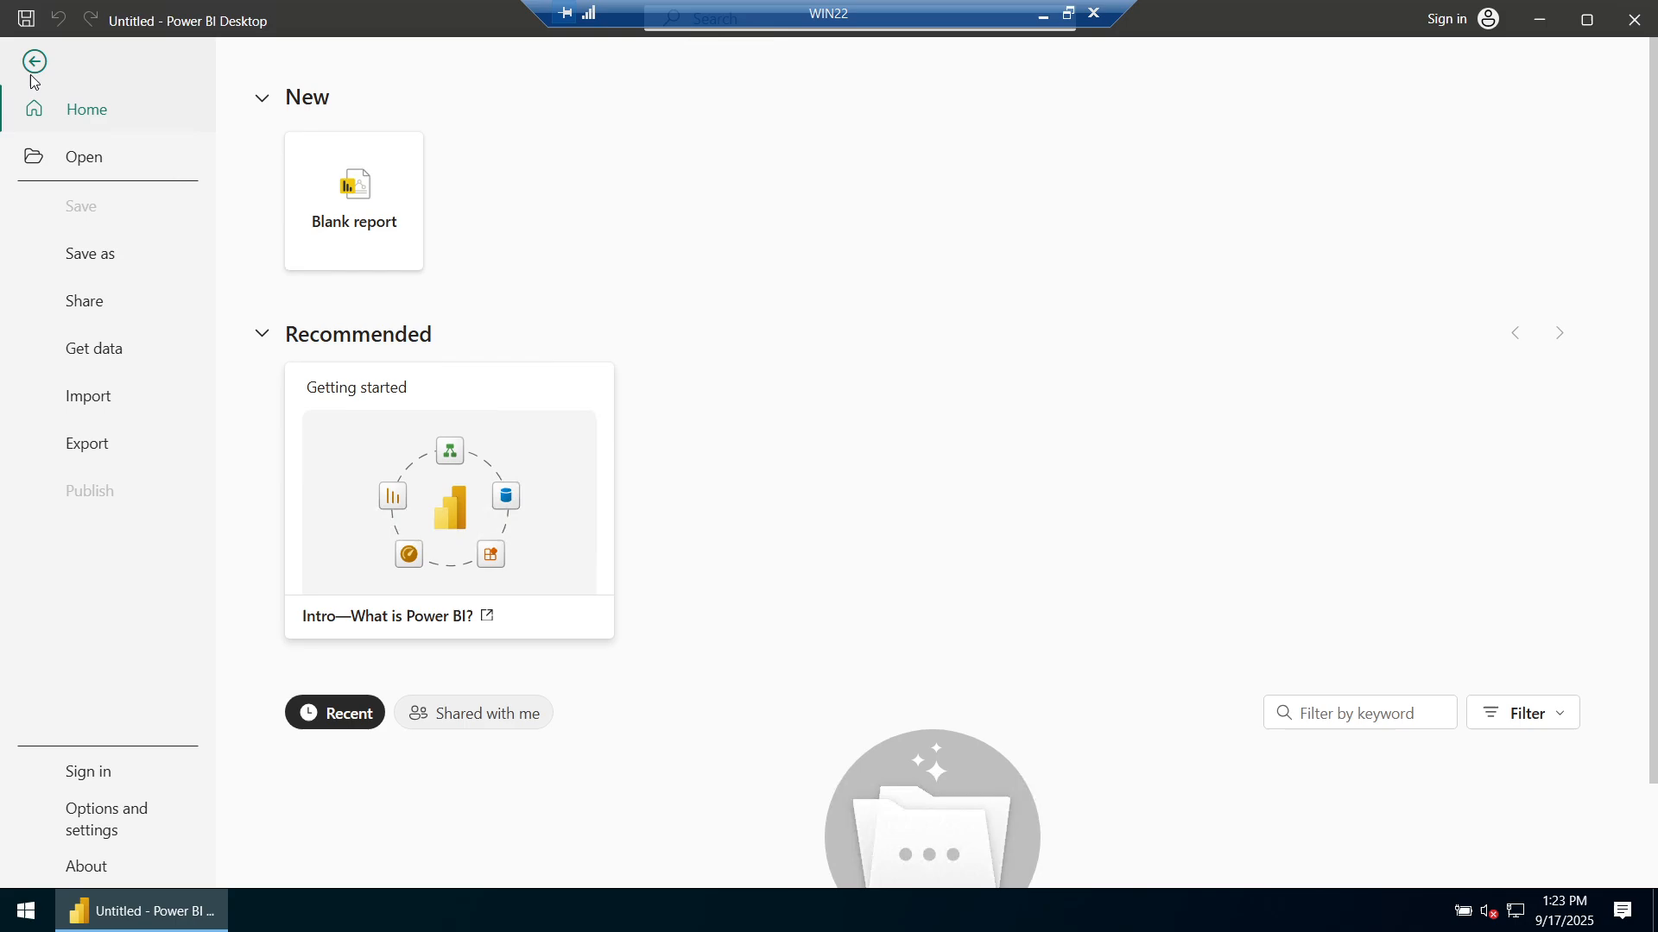
{"action": "left_click", "coordinate": [89, 356]}
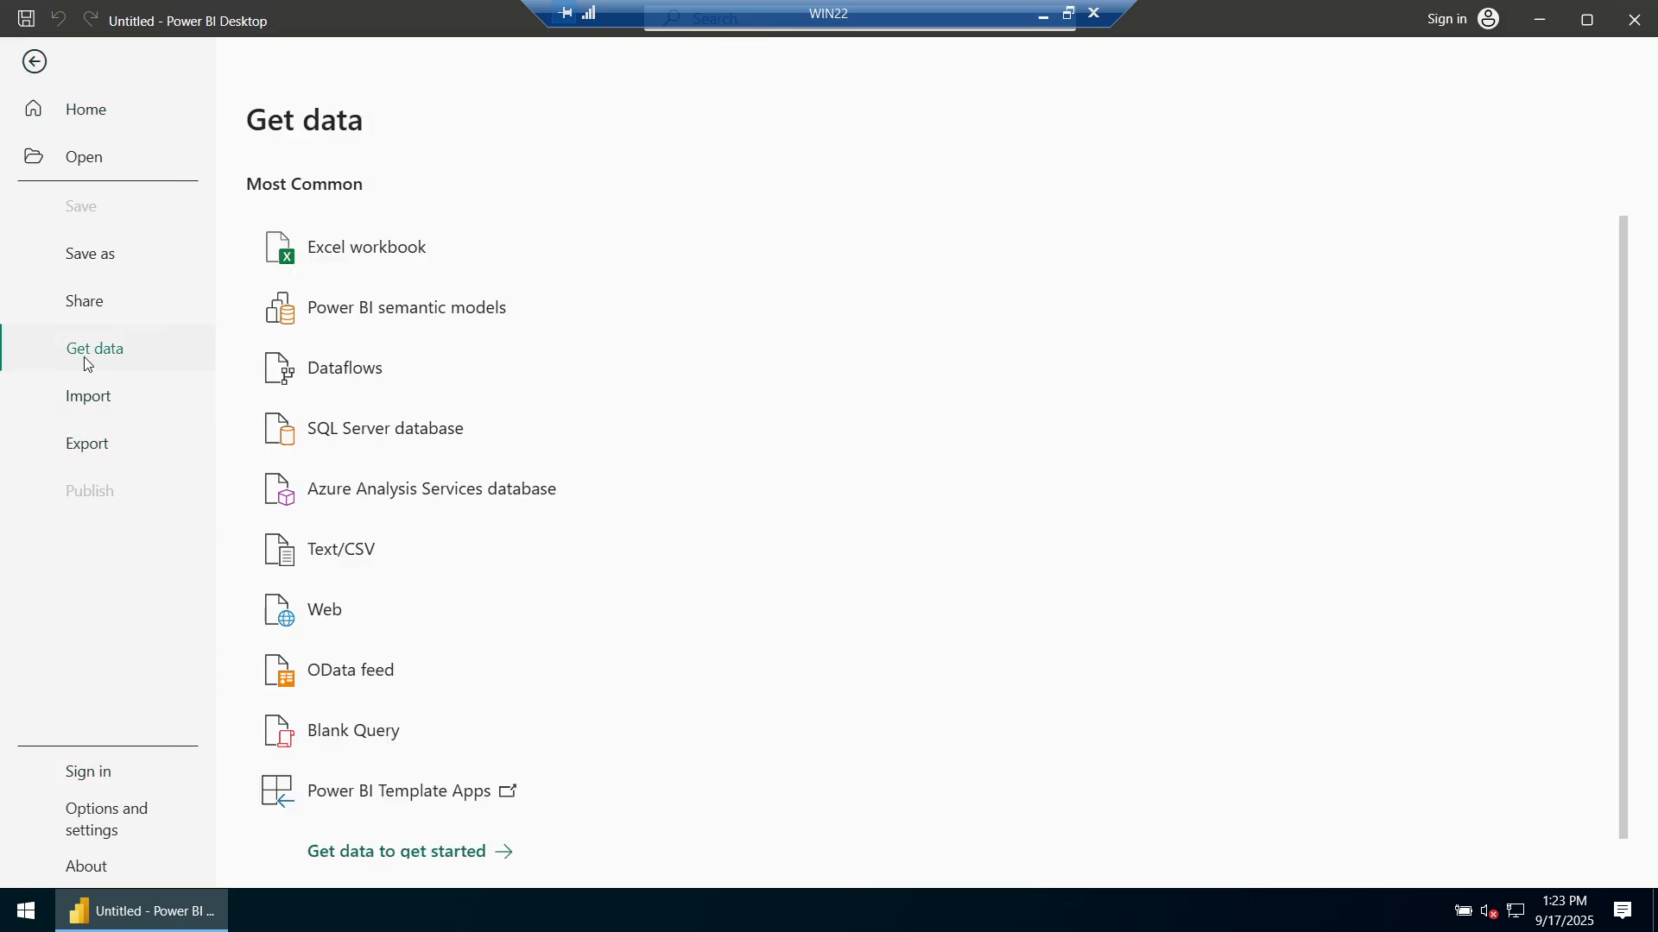
{"action": "left_click", "coordinate": [406, 852]}
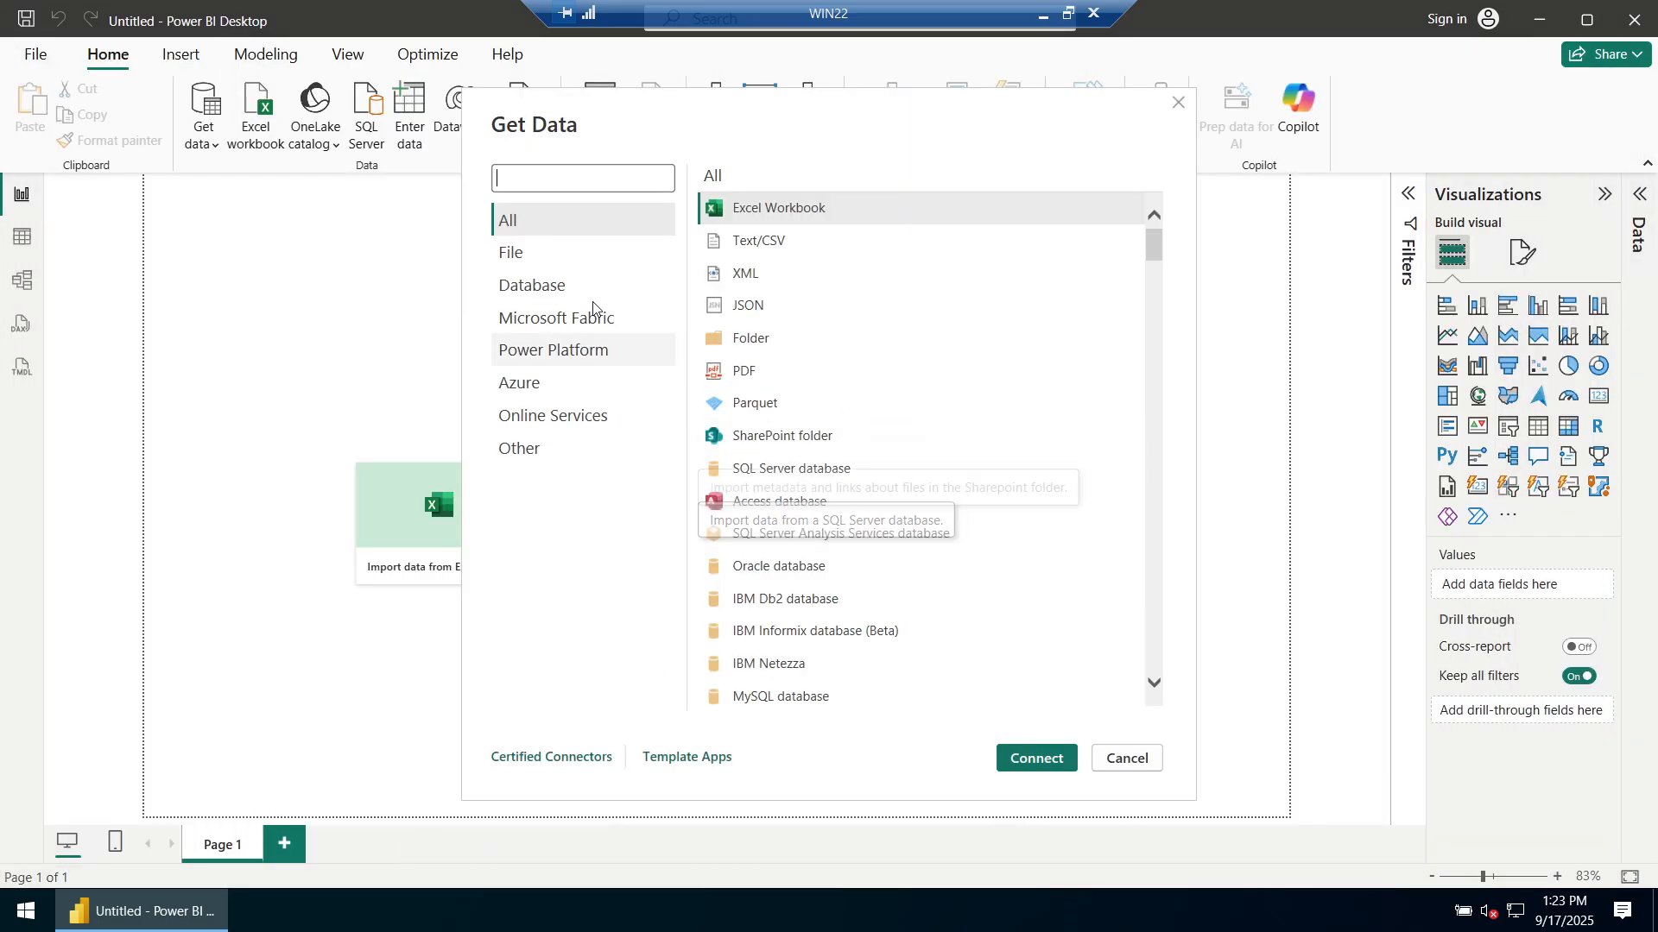
{"action": "left_click", "coordinate": [556, 287]}
{"action": "left_click", "coordinate": [717, 339]}
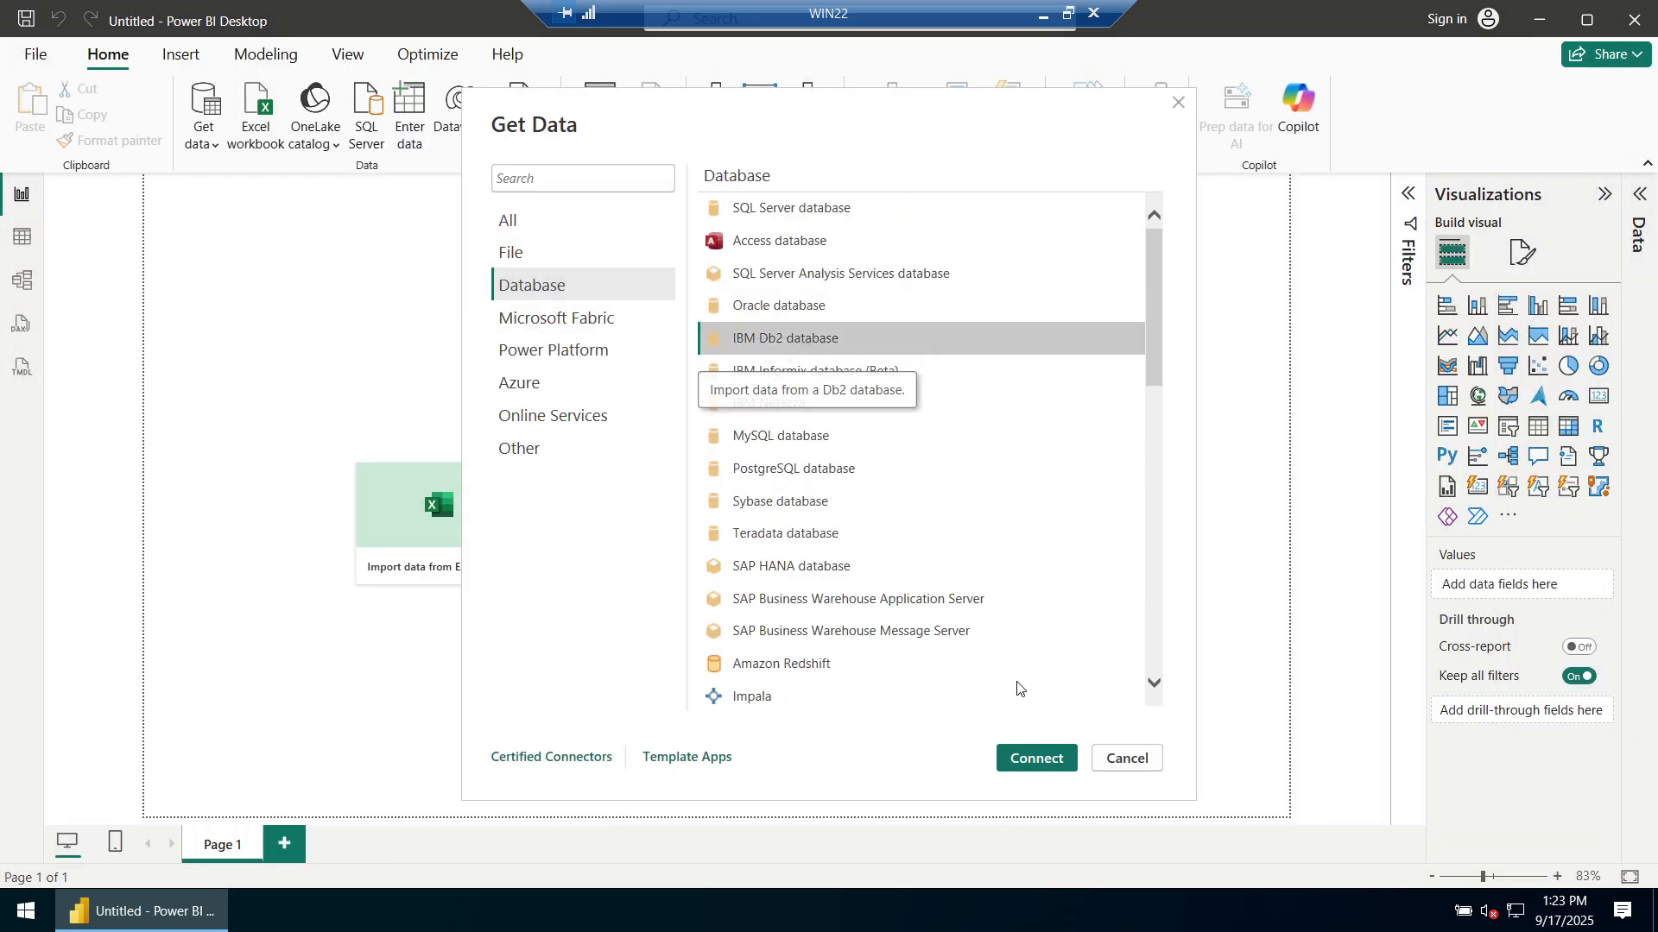
{"action": "left_click", "coordinate": [1036, 758]}
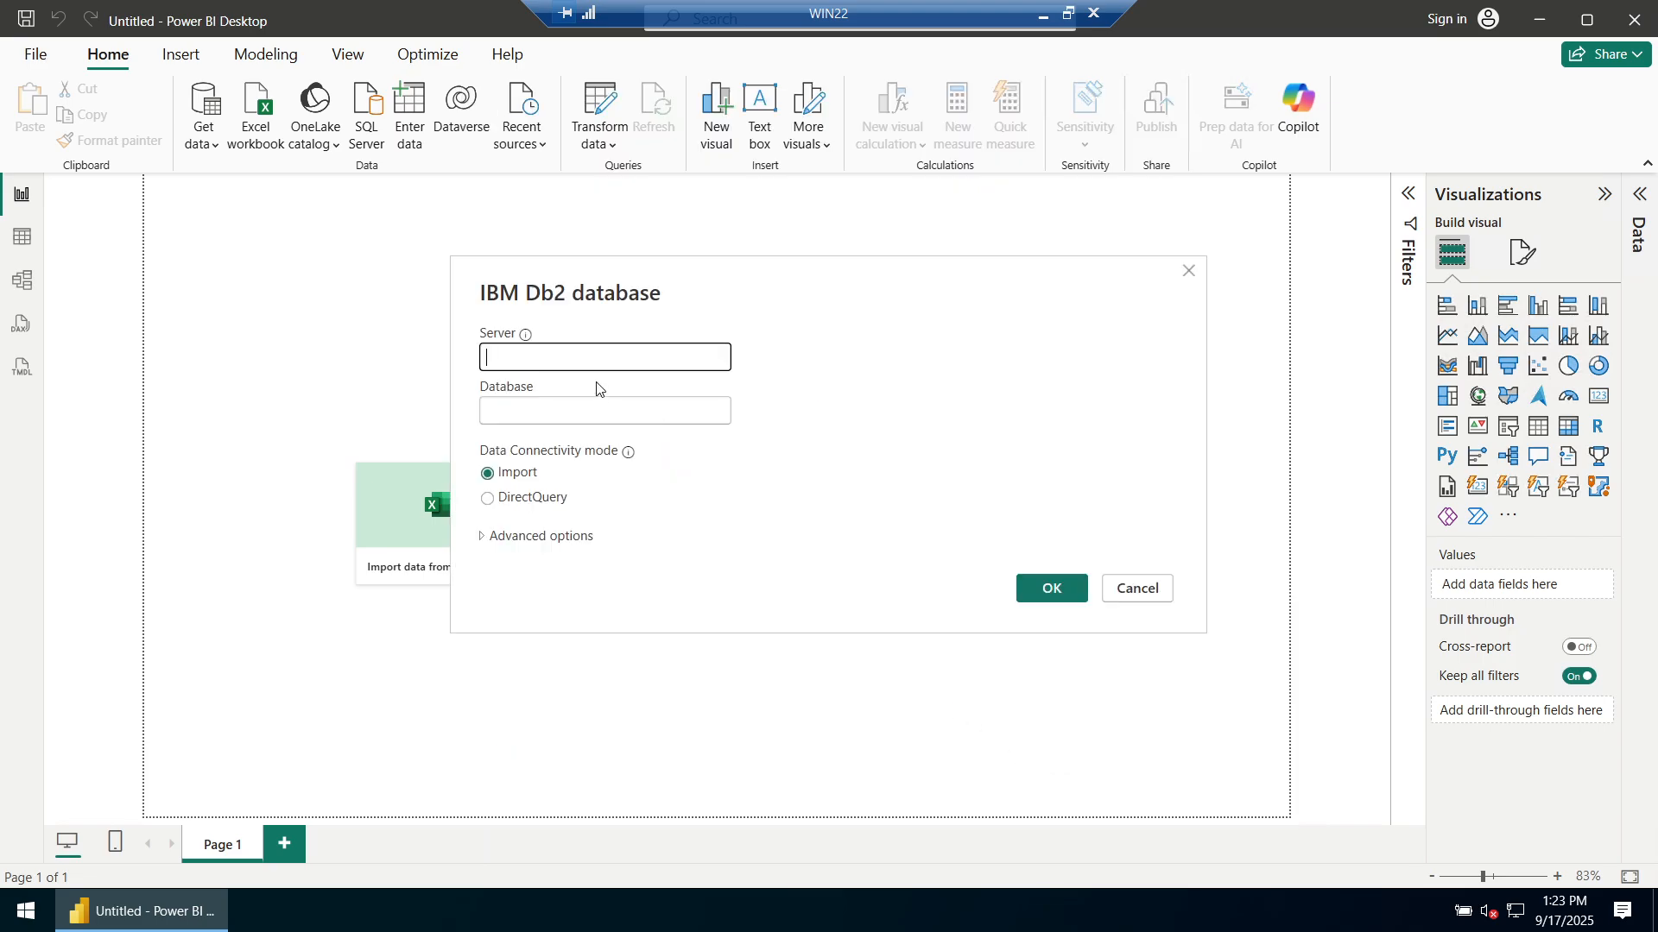
Connect to server DB2:50001 and database SAMPLE in Import mode.
{"action": "type", "text": "DB2:50001"}
{"action": "key", "text": "Tab"}
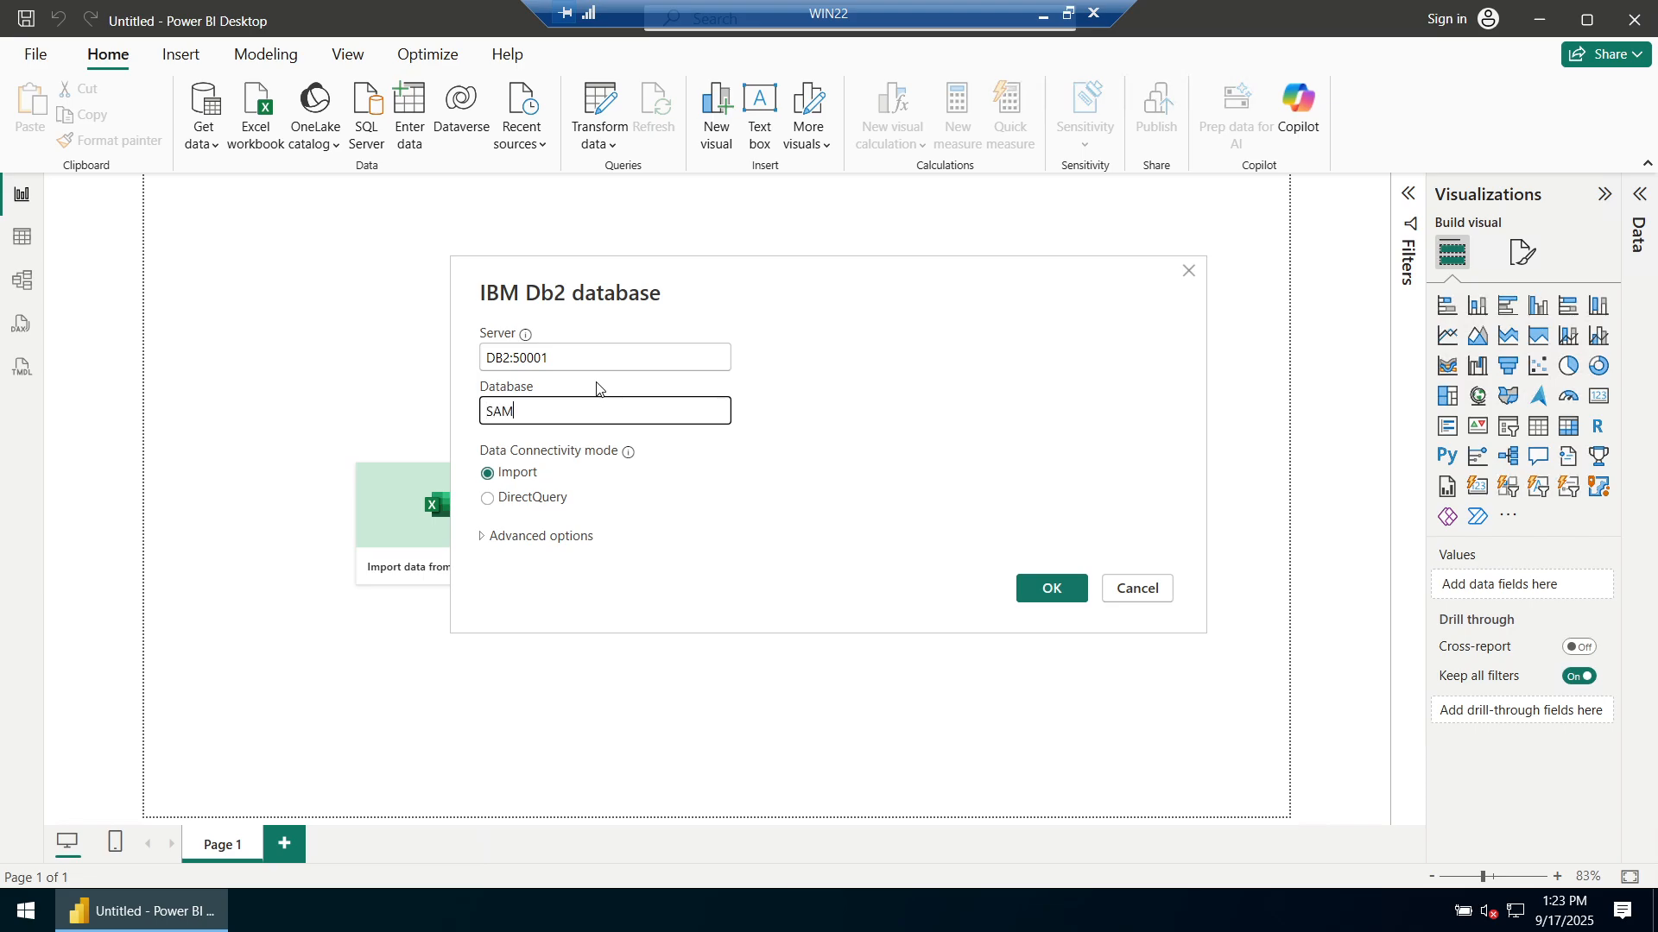
{"action": "left_click", "coordinate": [1048, 581]}
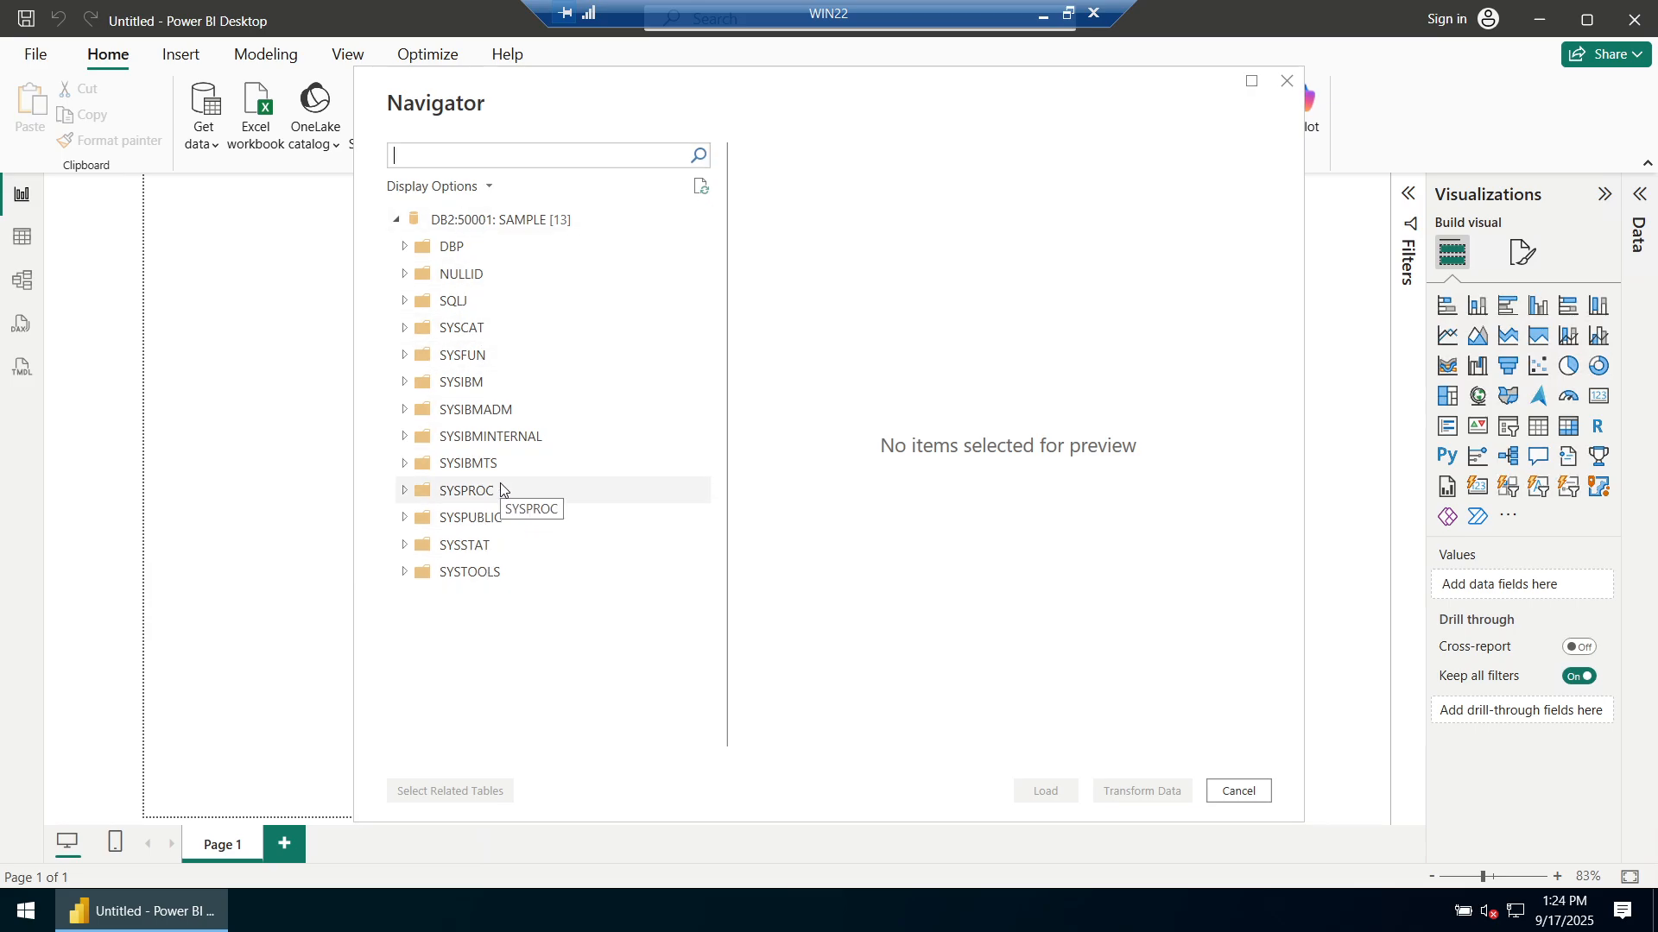
Select the EMP table in the DBP schema and load it into the report.
{"action": "left_click", "coordinate": [403, 248]}
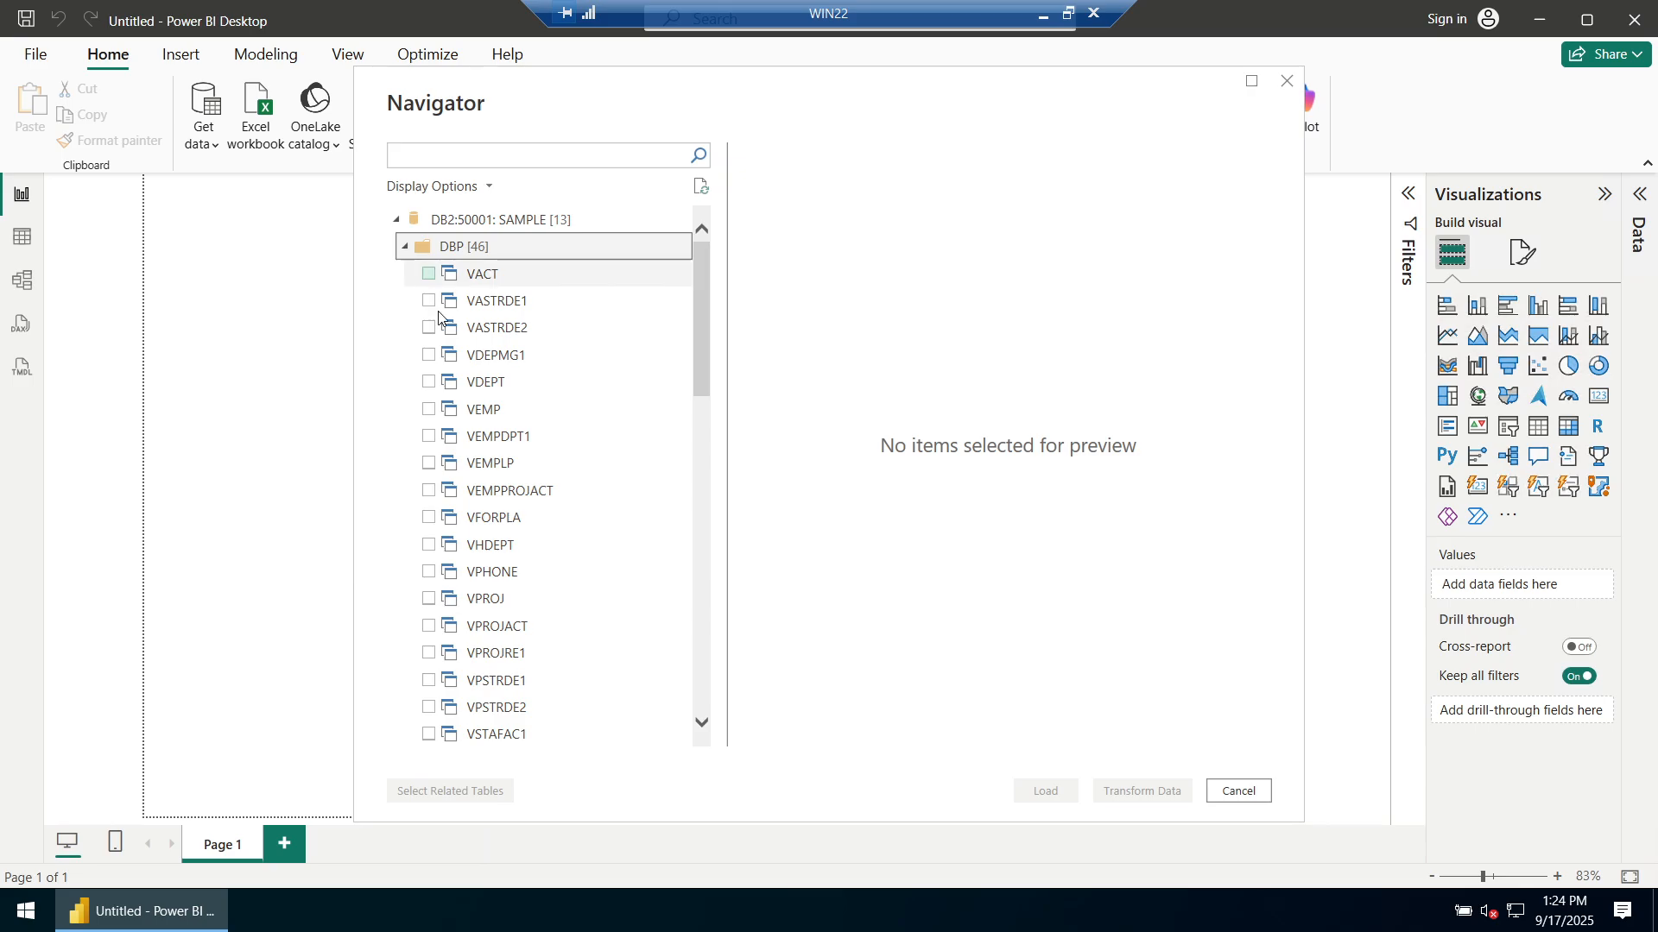
{"action": "scroll", "coordinate": [507, 432], "scroll_direction": "down", "scroll_amount": 8}
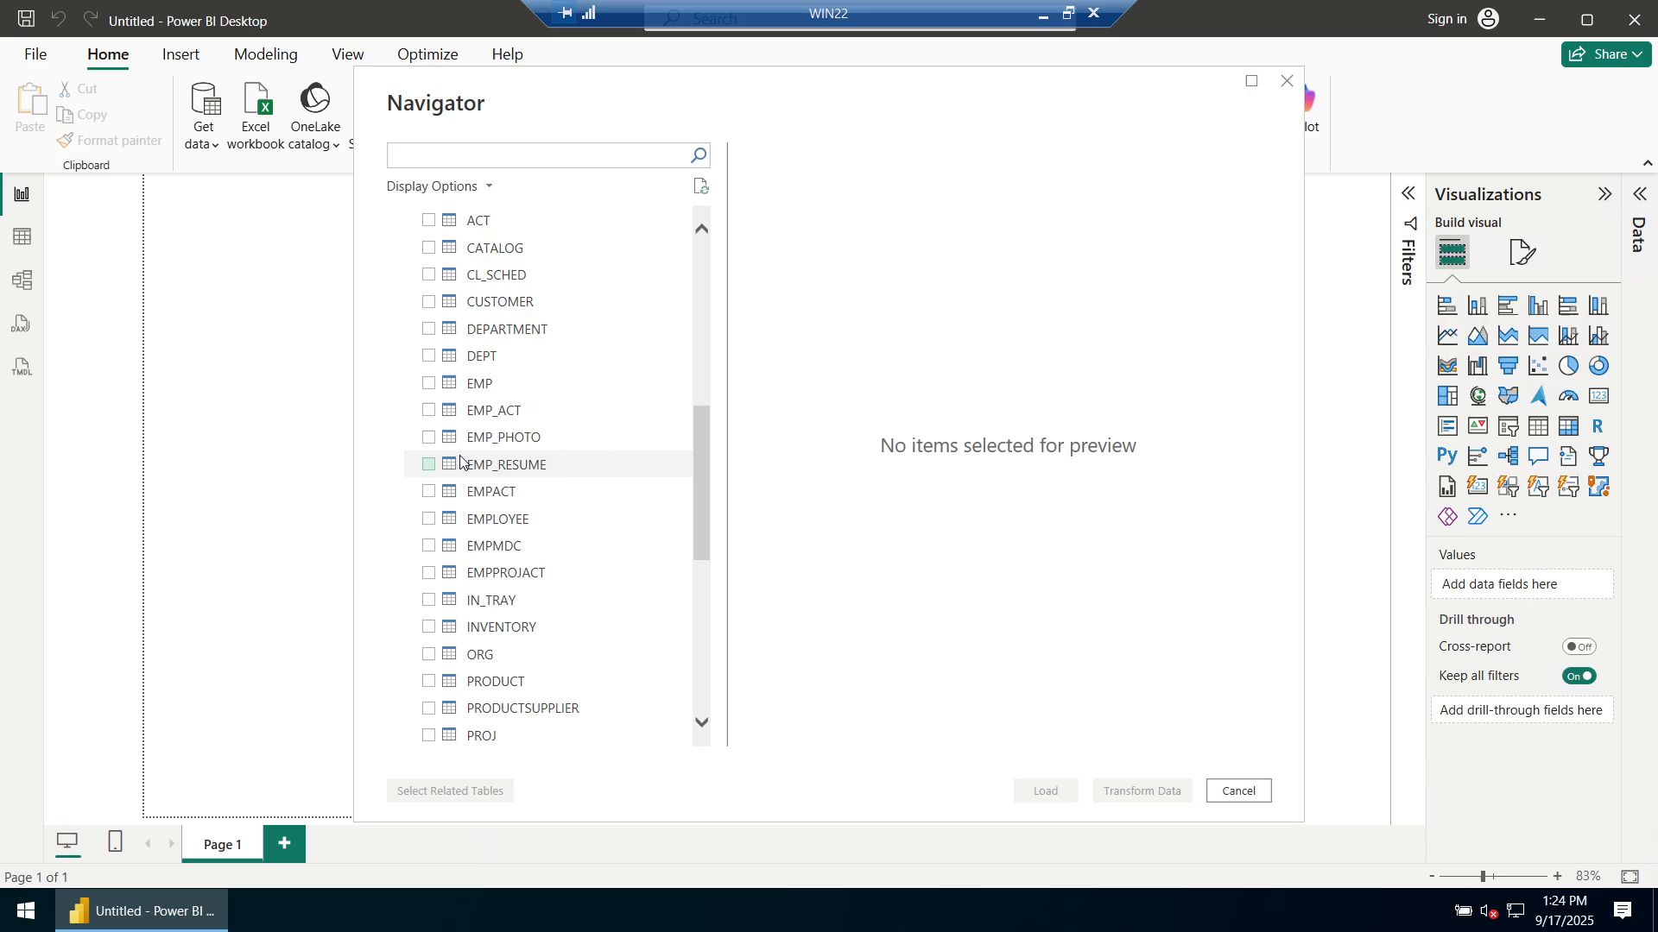
{"action": "left_click", "coordinate": [431, 384]}
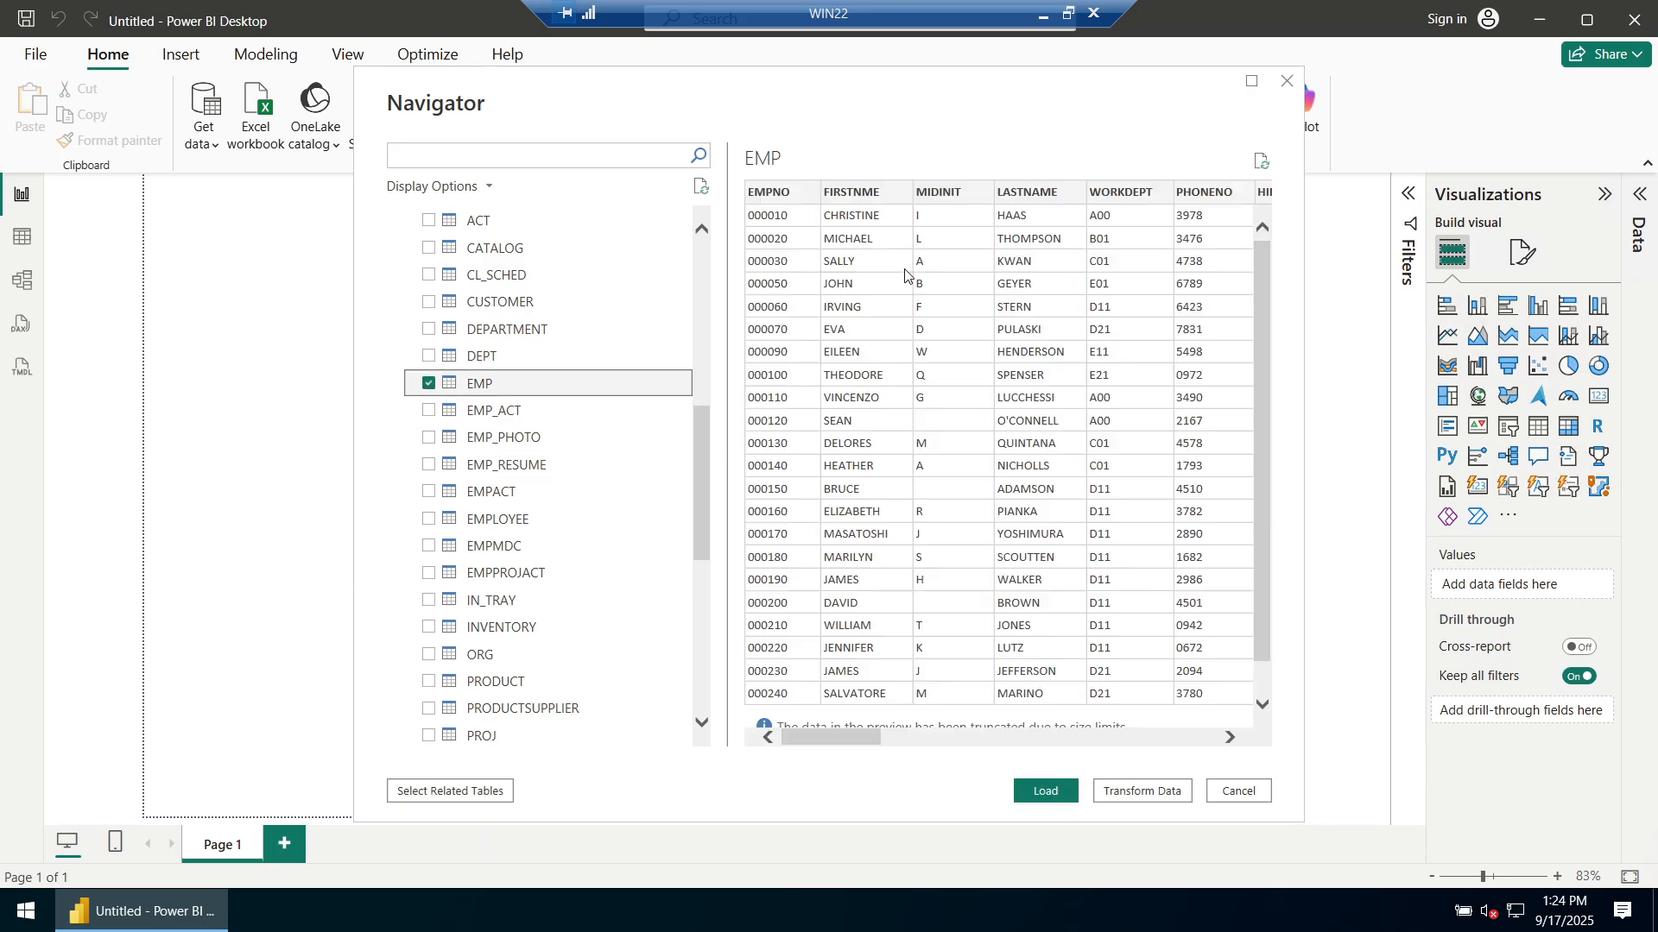
{"action": "left_click", "coordinate": [1046, 788]}
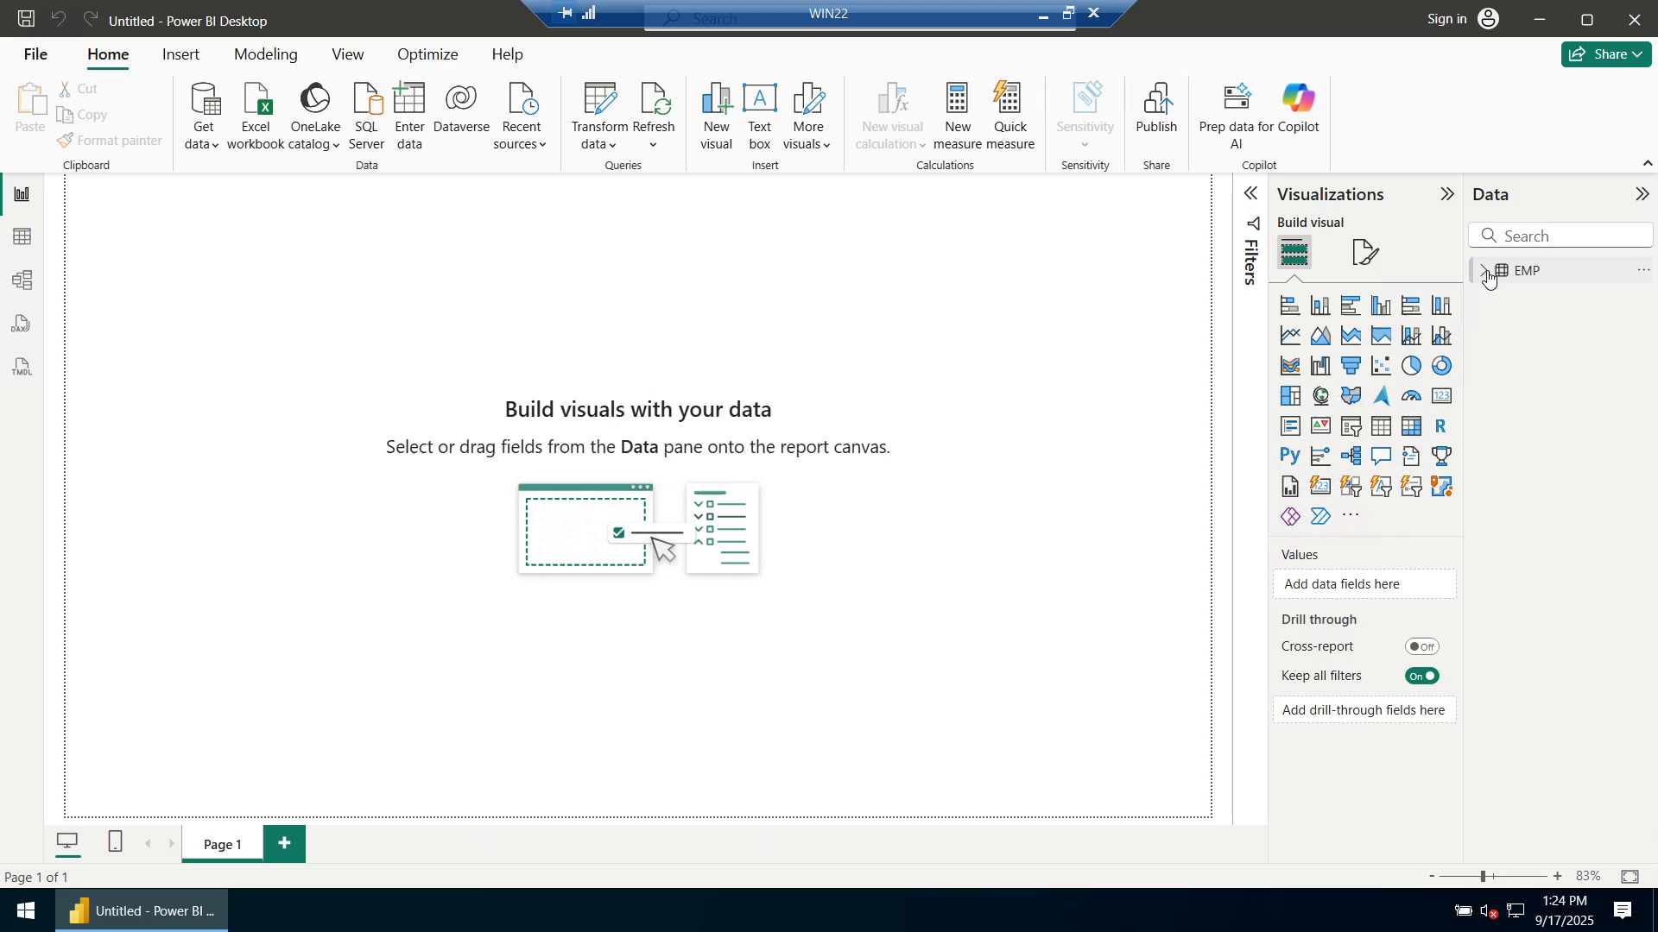
Build a chart on the report page from the EMP fields BONUS, BIRTHDATE and EMPNO.
{"action": "left_click", "coordinate": [1484, 270]}
{"action": "left_click", "coordinate": [1518, 322]}
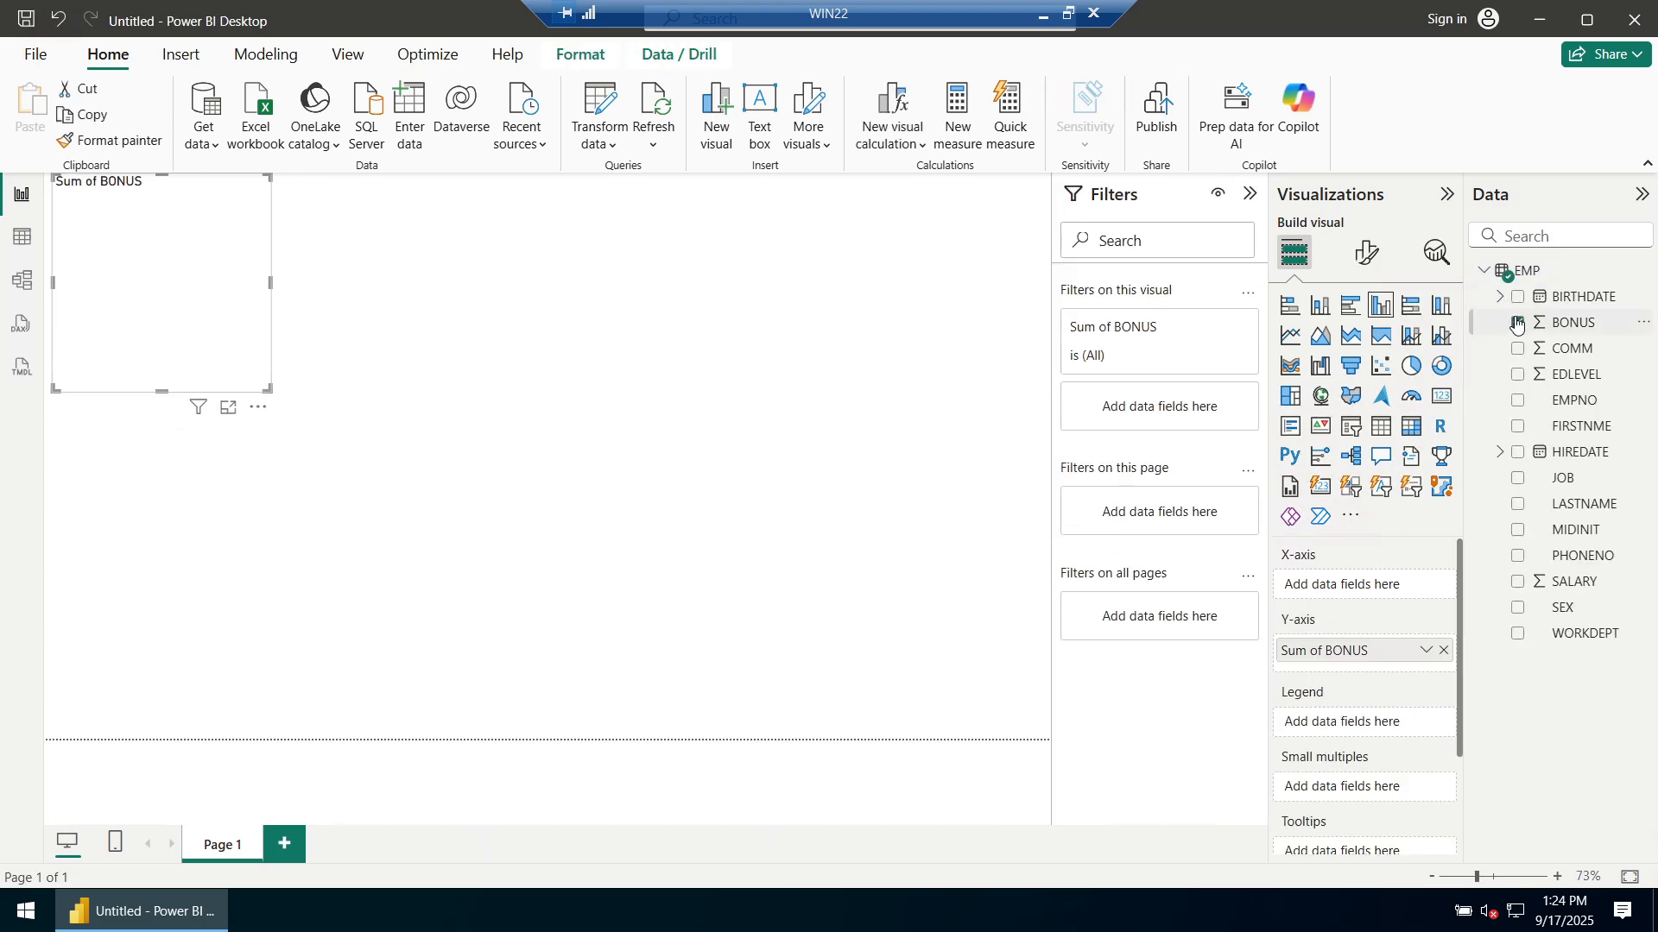
{"action": "left_click", "coordinate": [1518, 296]}
{"action": "left_click", "coordinate": [1517, 400]}
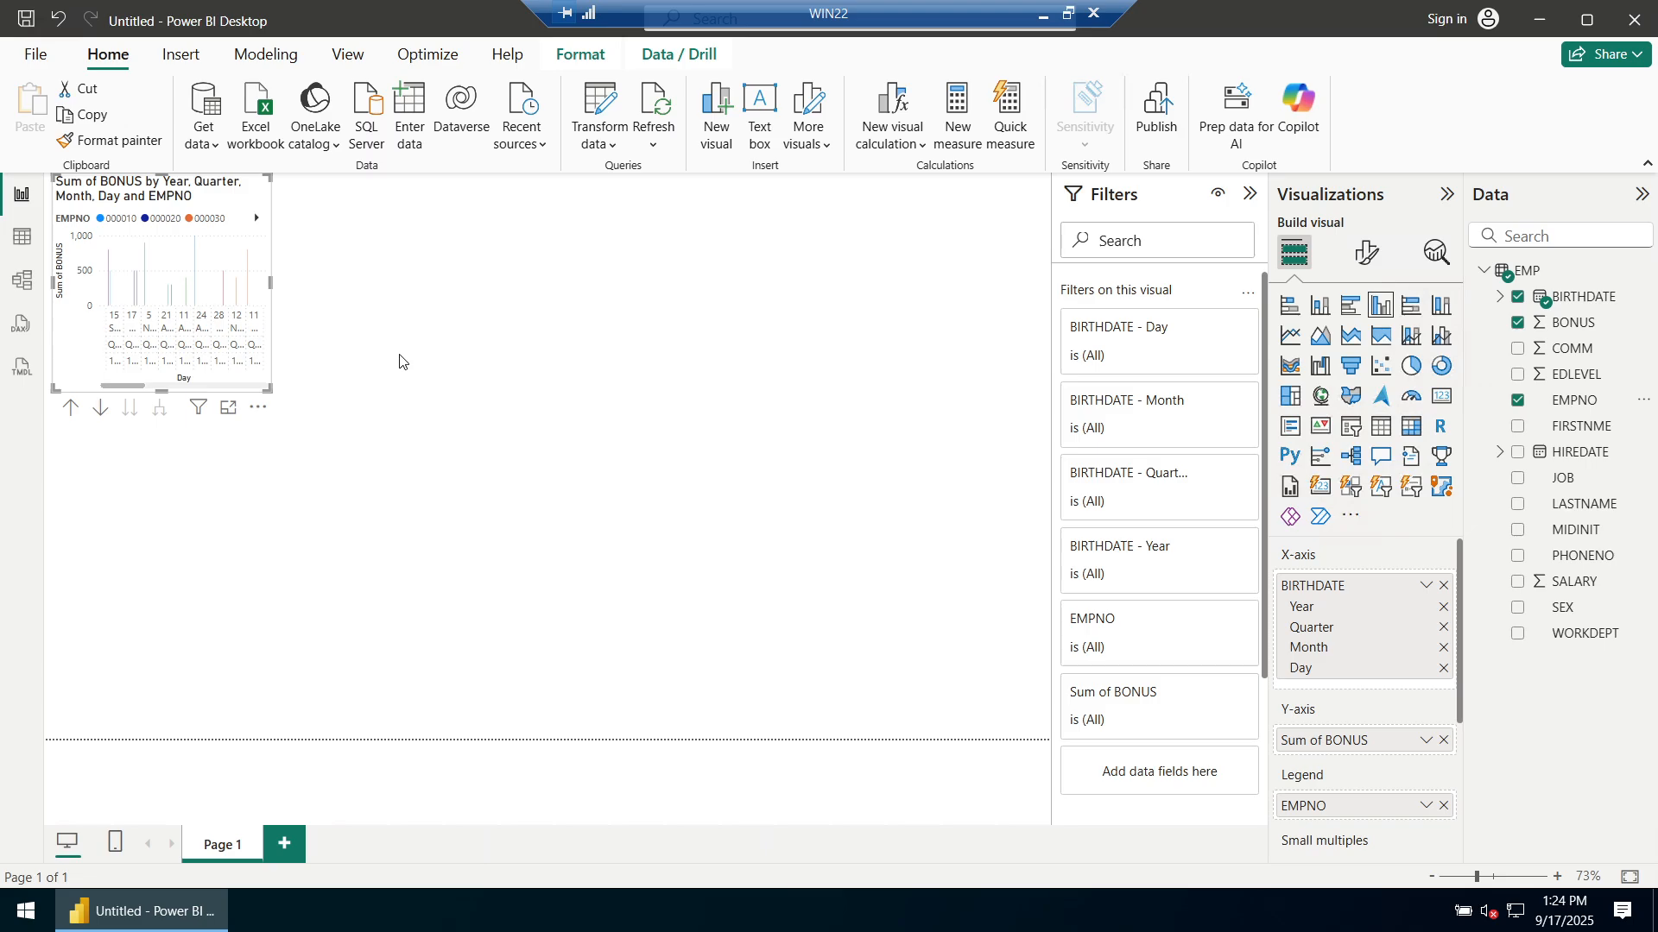
Switch to PowerBI.pdf in Adobe Acrobat Reader and review the page listing the information needed to connect Power BI to IBM DB2.
{"action": "left_click", "coordinate": [1044, 16]}
{"action": "left_click", "coordinate": [315, 911]}
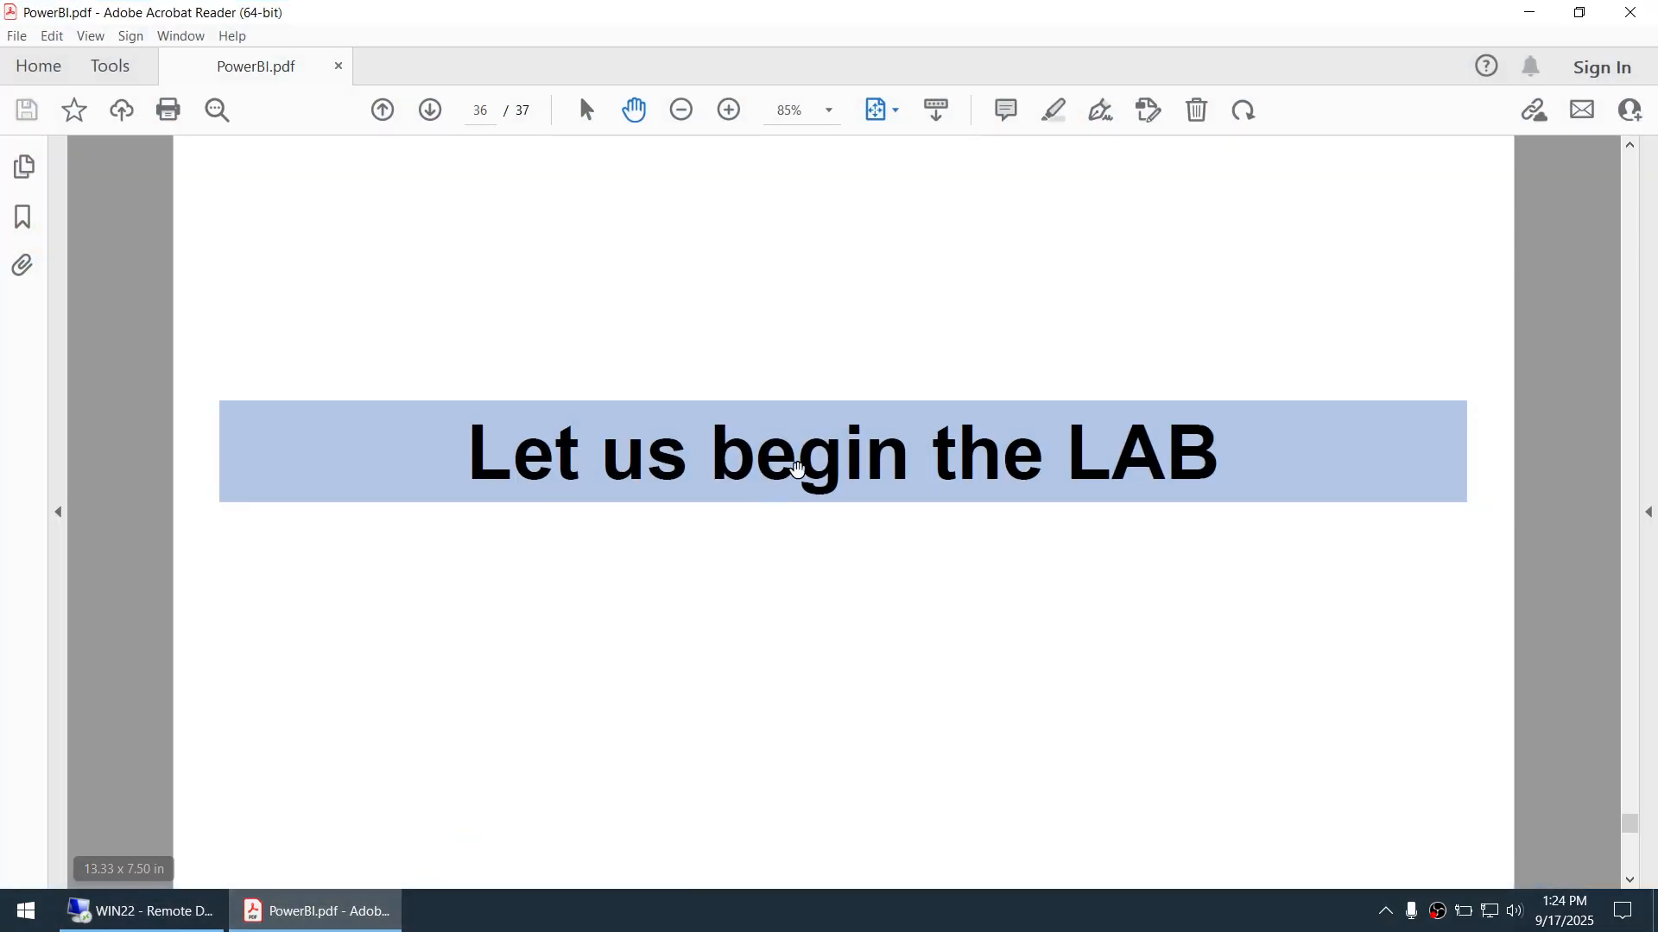
{"action": "scroll", "coordinate": [797, 468], "scroll_direction": "up", "scroll_amount": 1}
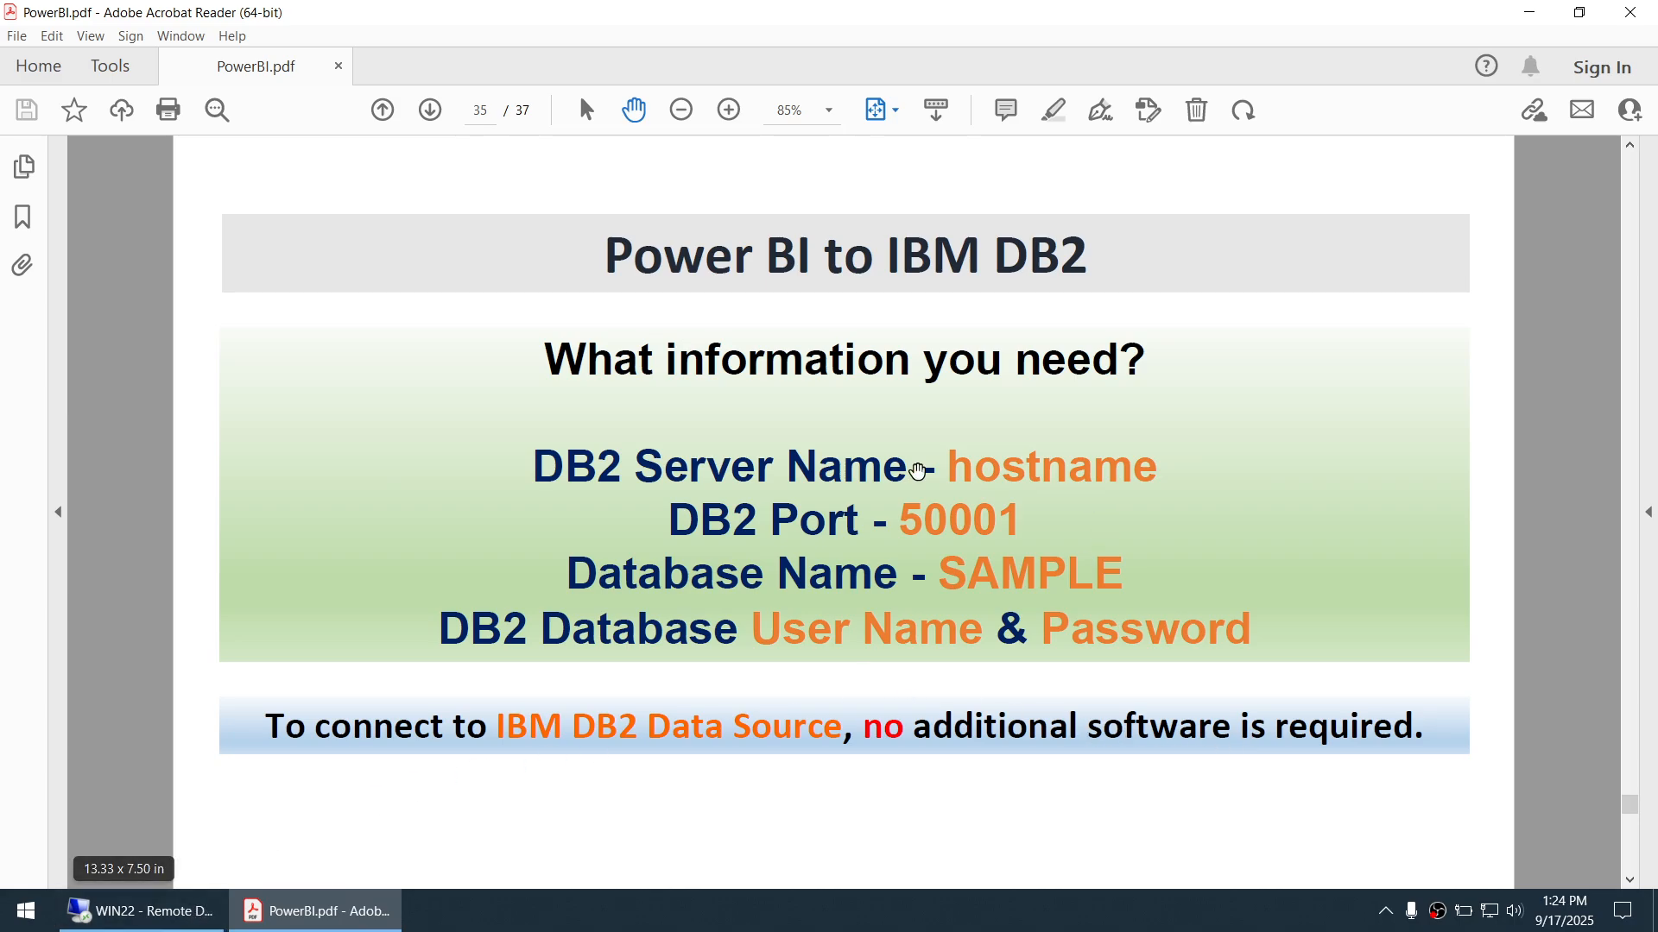
Return to the WIN22 remote desktop and examine the installed software in Programs and Features for additional DB2 software.
{"action": "left_click", "coordinate": [97, 918]}
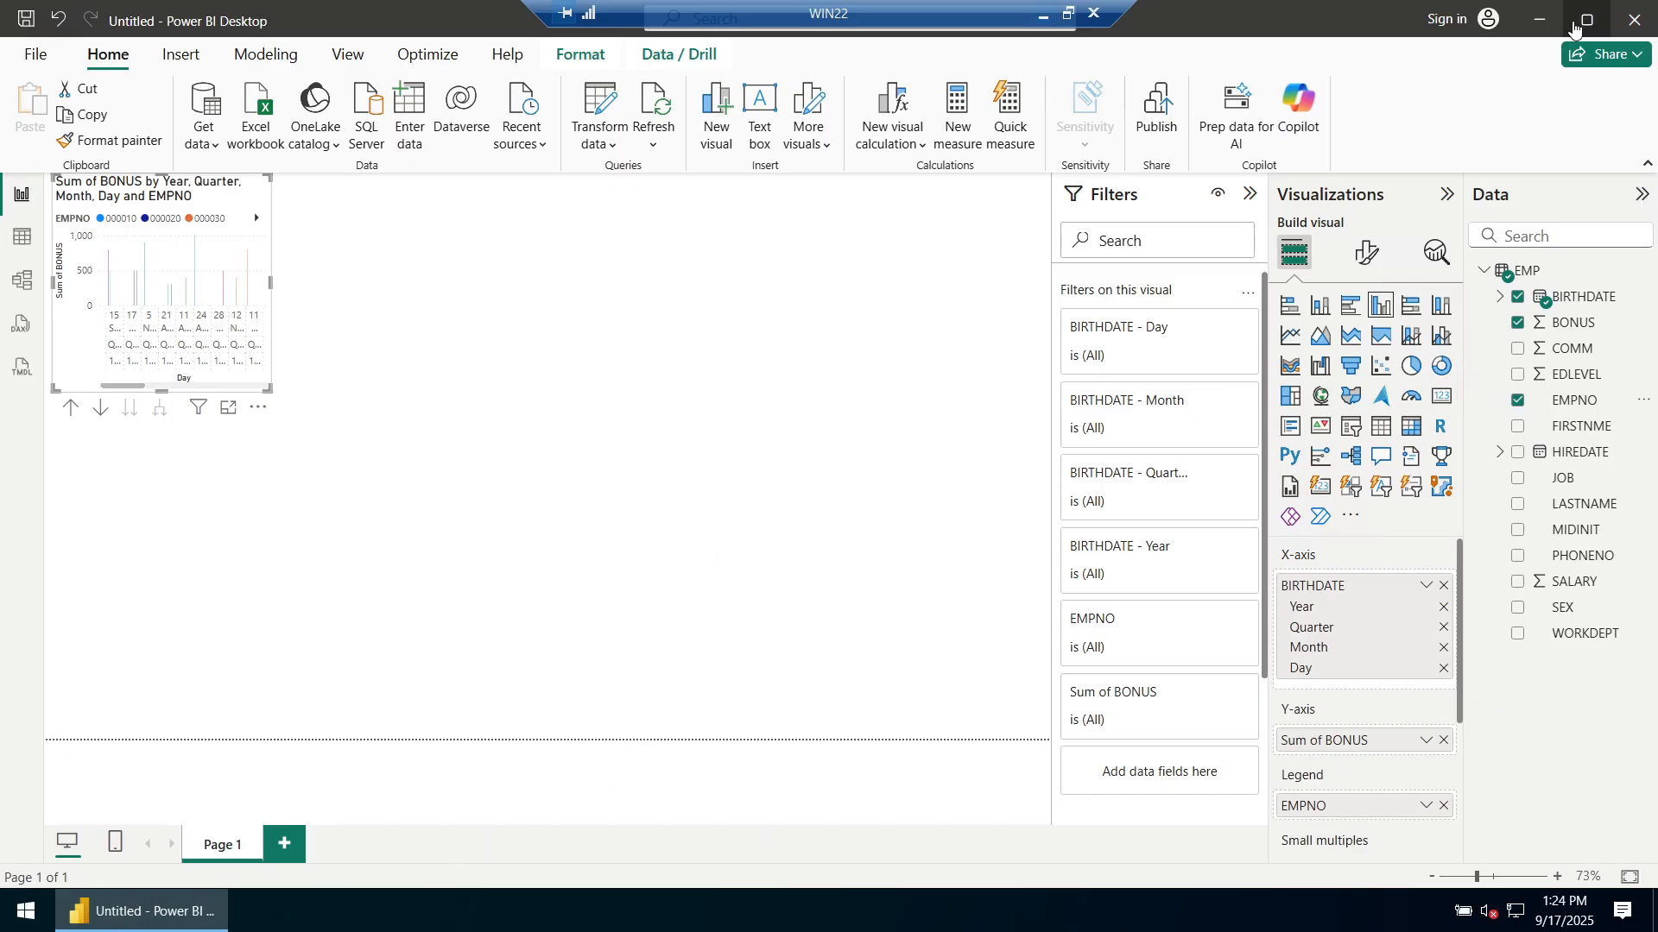
{"action": "left_click", "coordinate": [1537, 17]}
{"action": "left_click", "coordinate": [26, 911]}
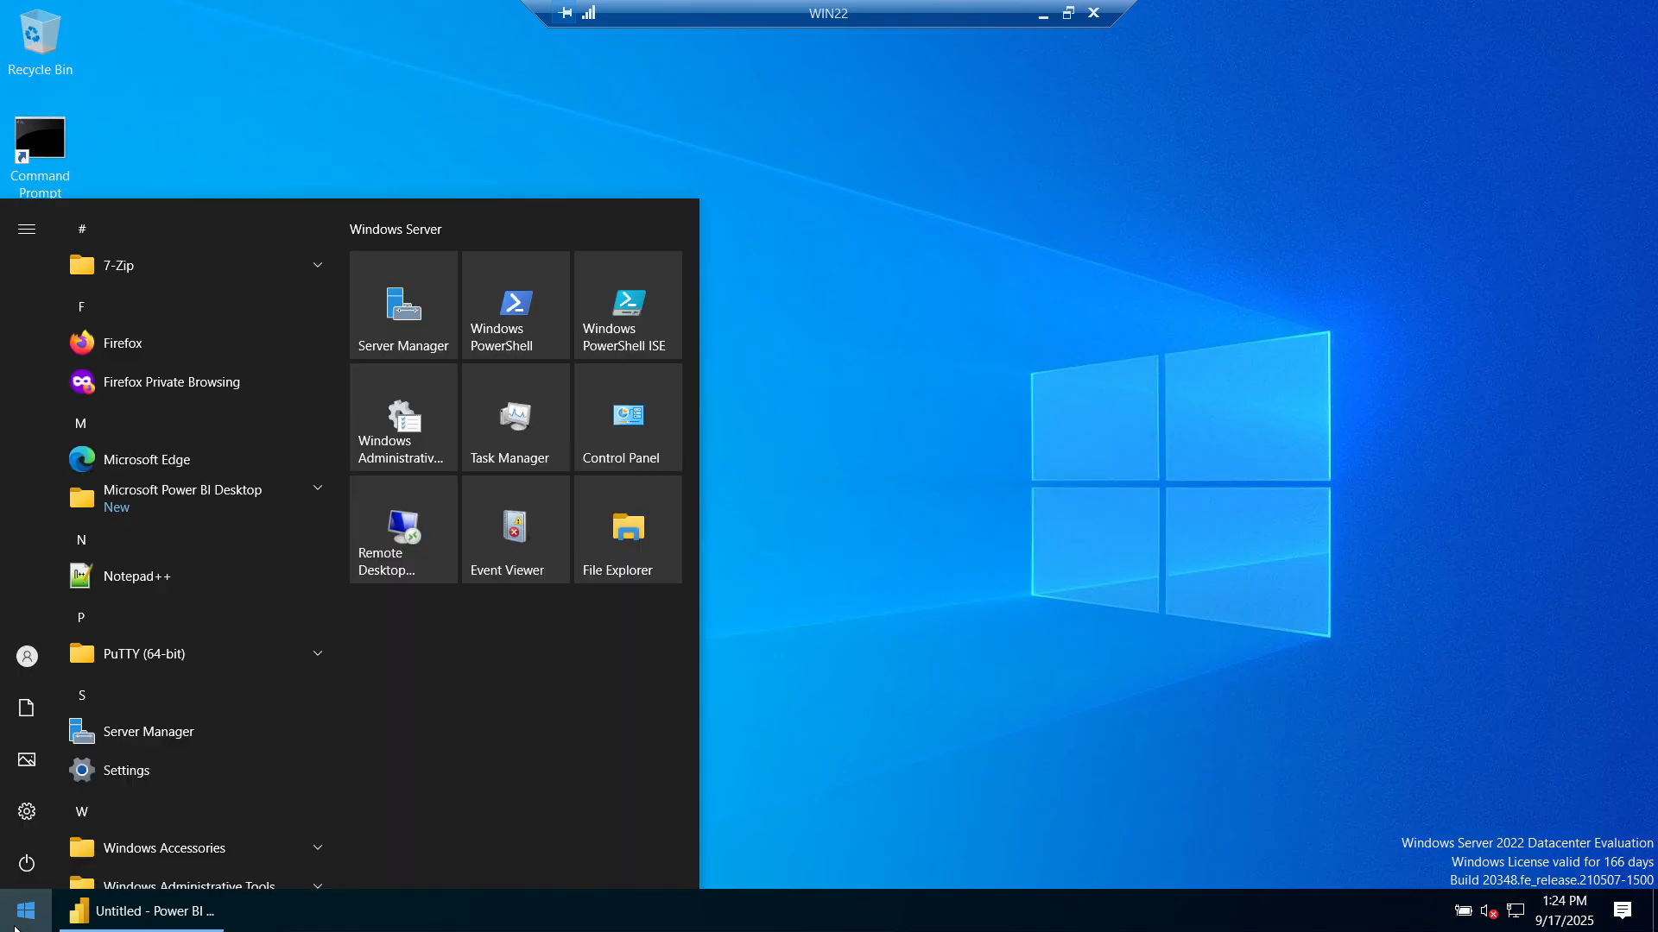
{"action": "left_click", "coordinate": [623, 401]}
{"action": "left_click", "coordinate": [608, 539]}
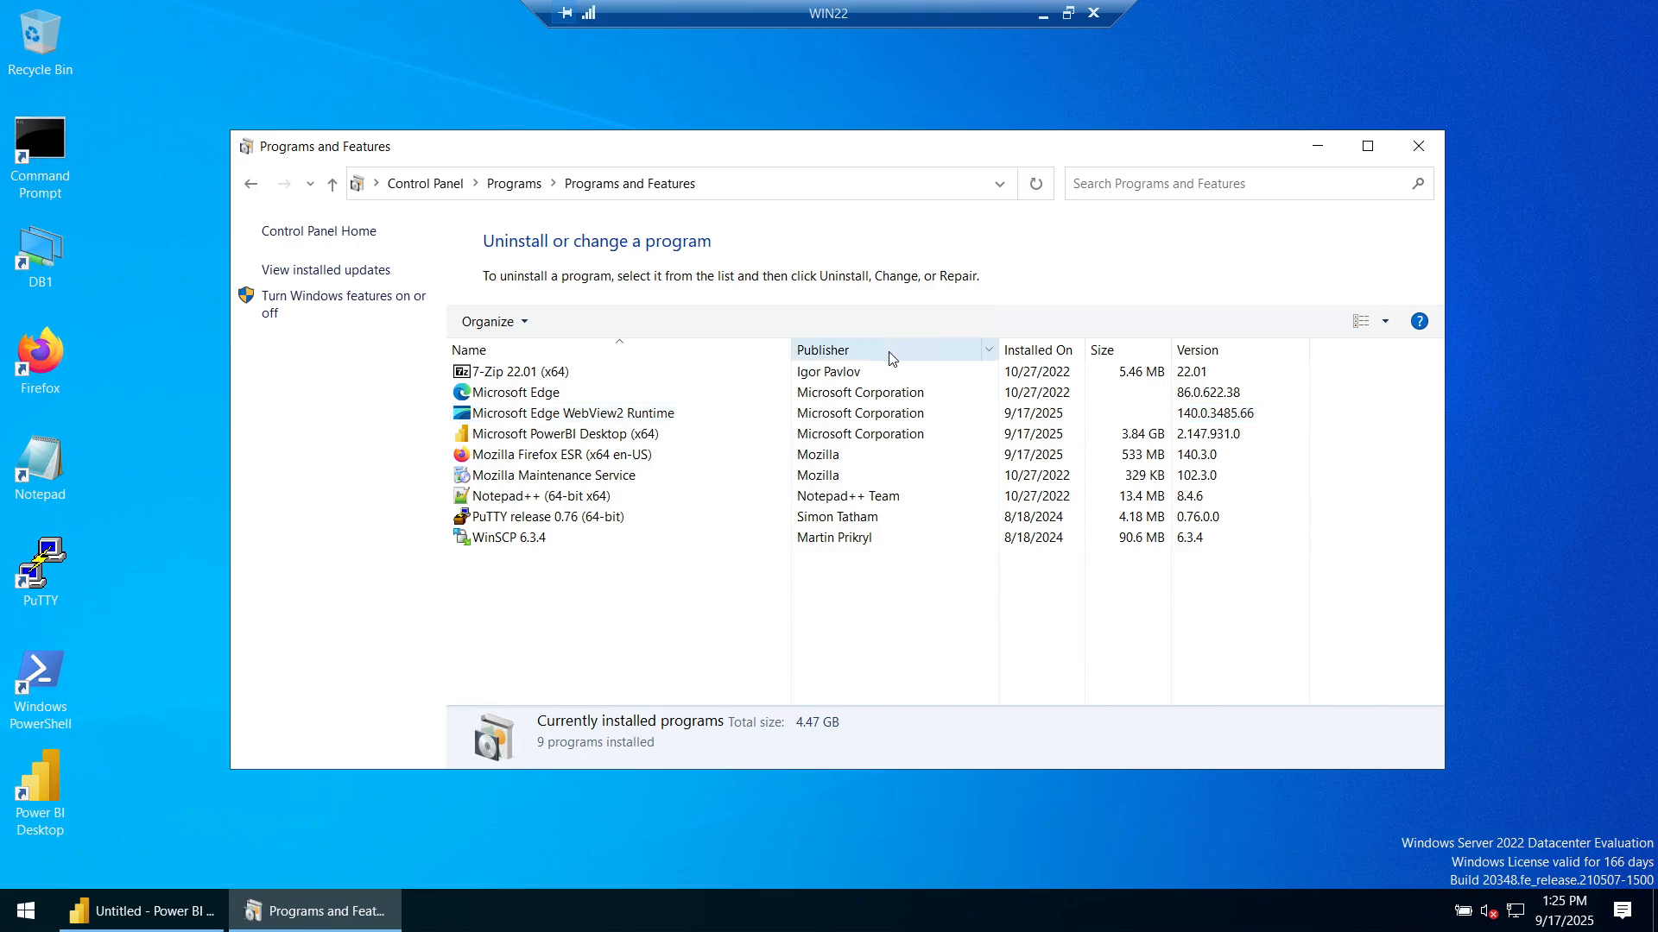
Switch back to PowerBI.pdf and view the Microsoft Power BI for Desktop title page for the IBM DB2 data source type.
{"action": "left_click", "coordinate": [1043, 15]}
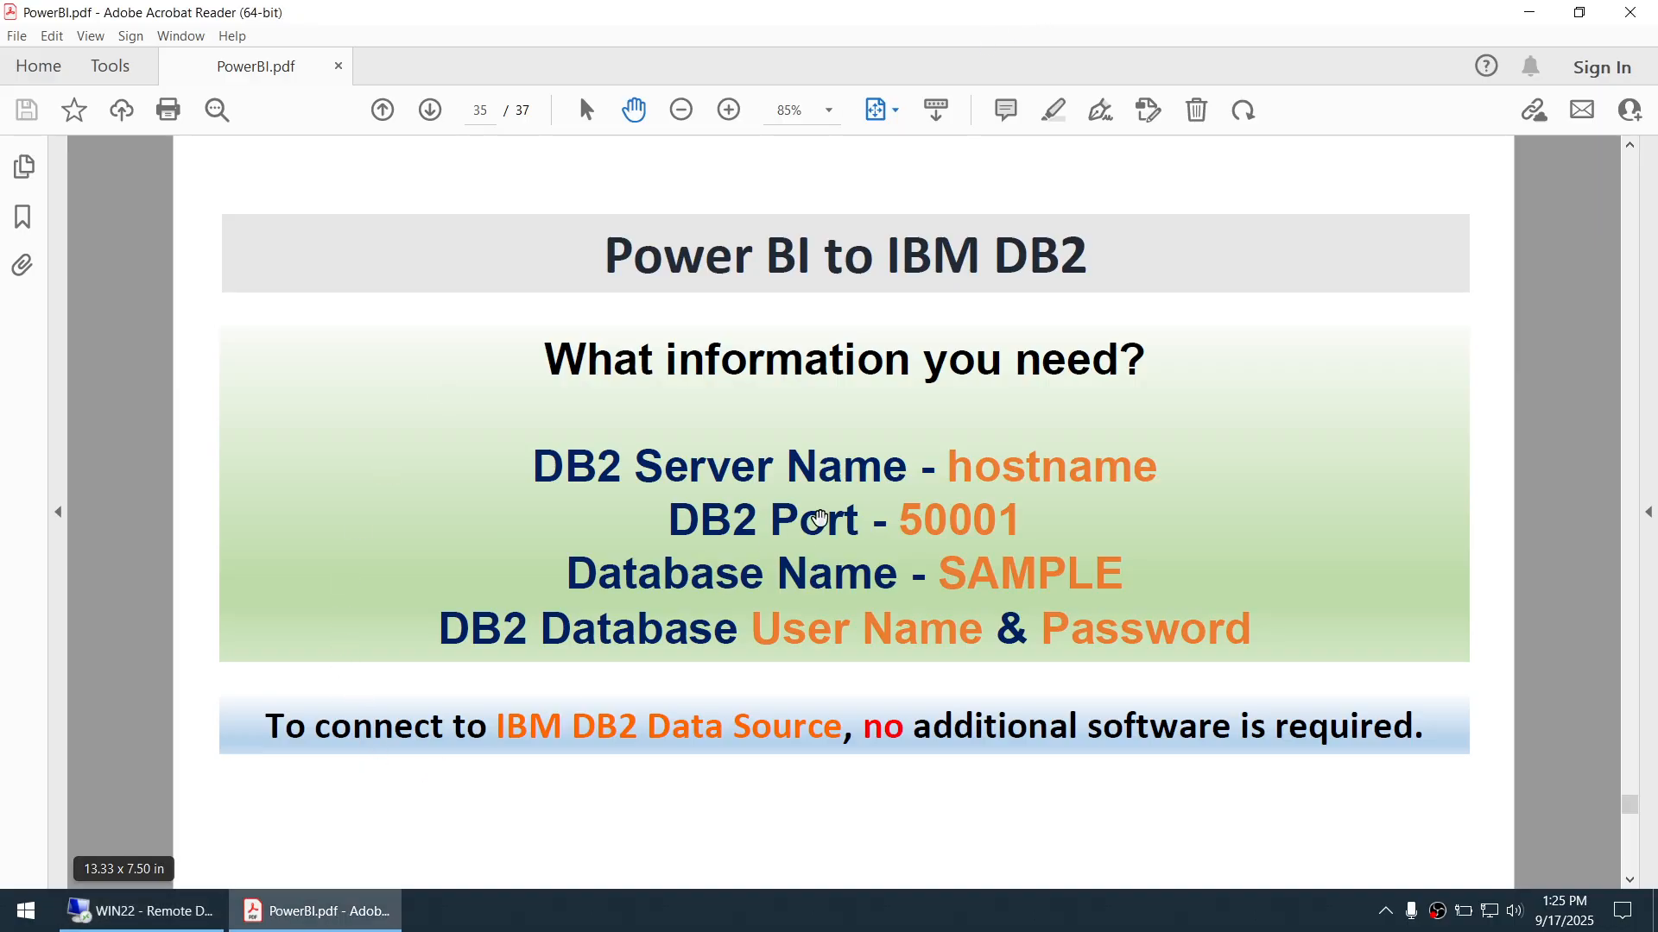
{"action": "scroll", "coordinate": [984, 567], "scroll_direction": "up", "scroll_amount": 2}
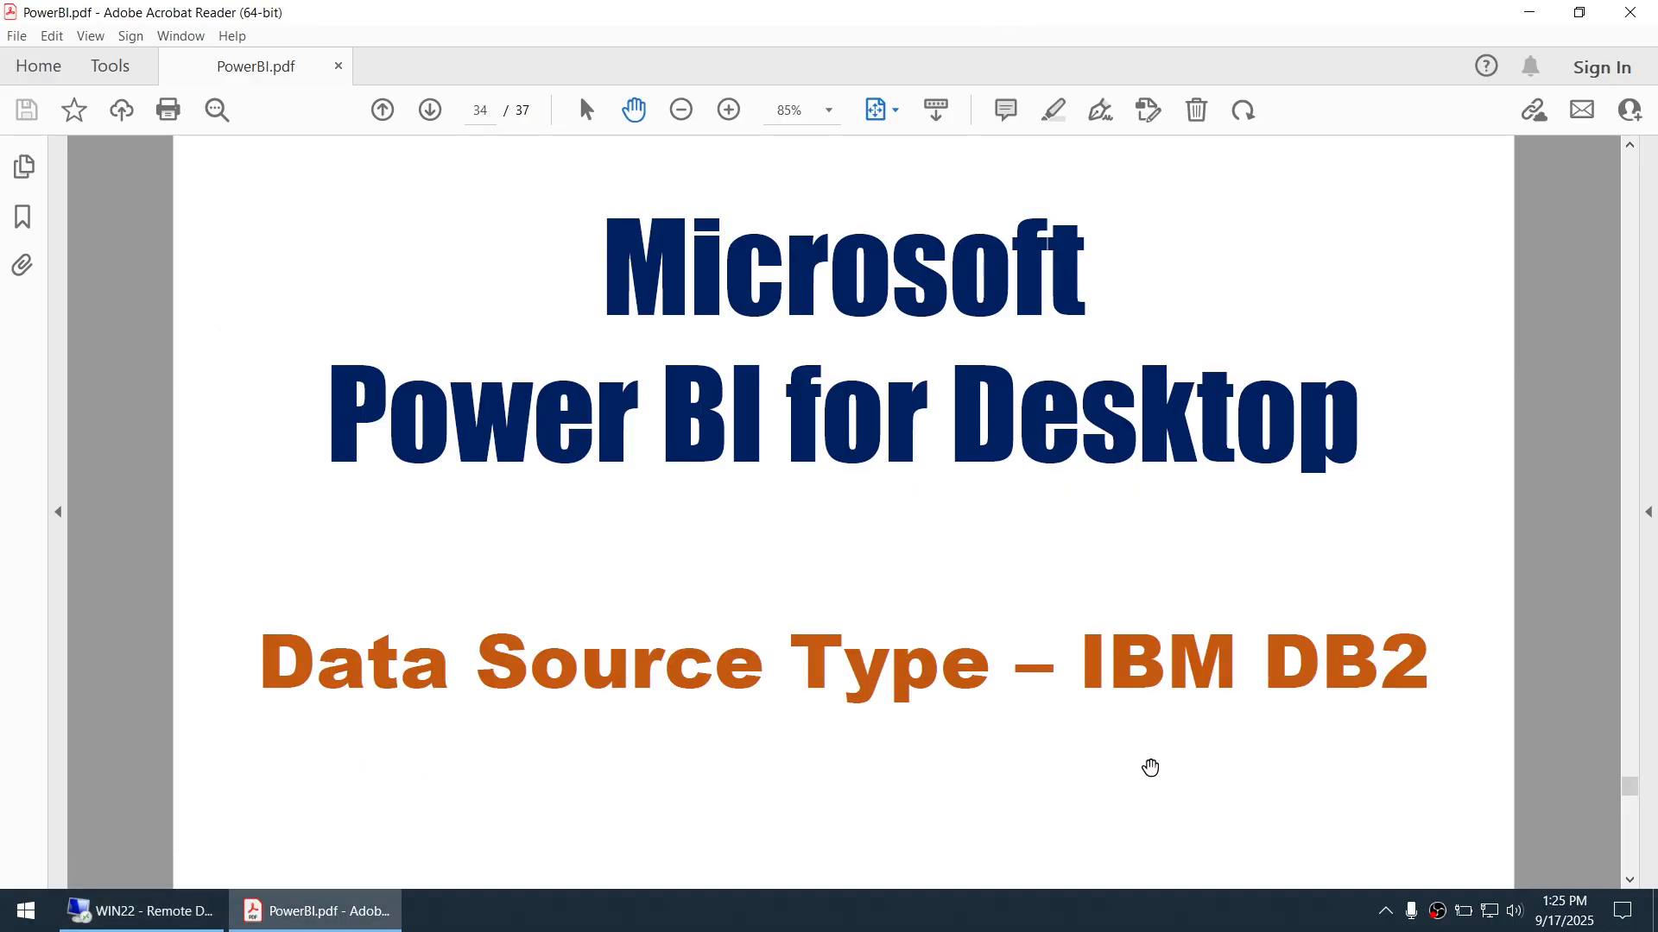